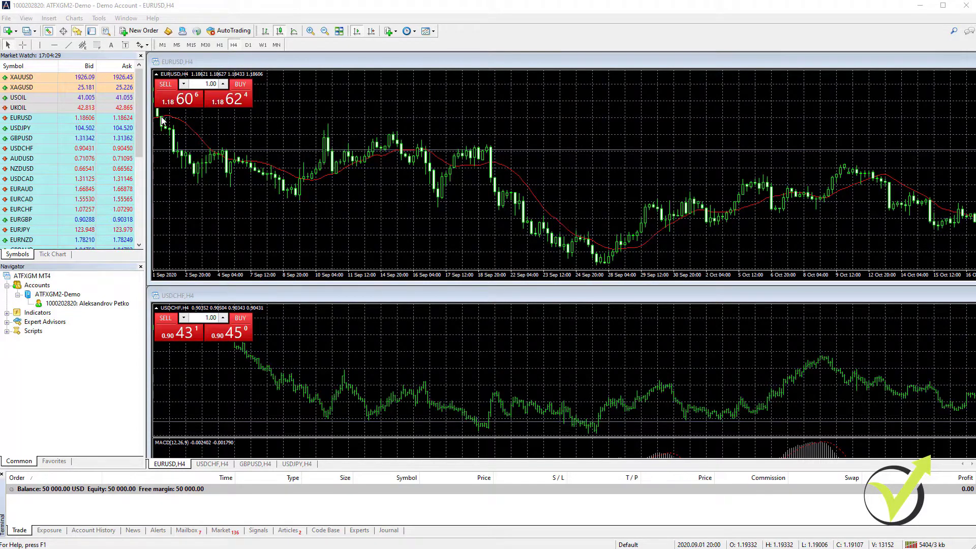
- Review the EURUSD contract specification, including its volume limits and swap values, and close it
{"action": "left_click", "coordinate": [22, 120]}
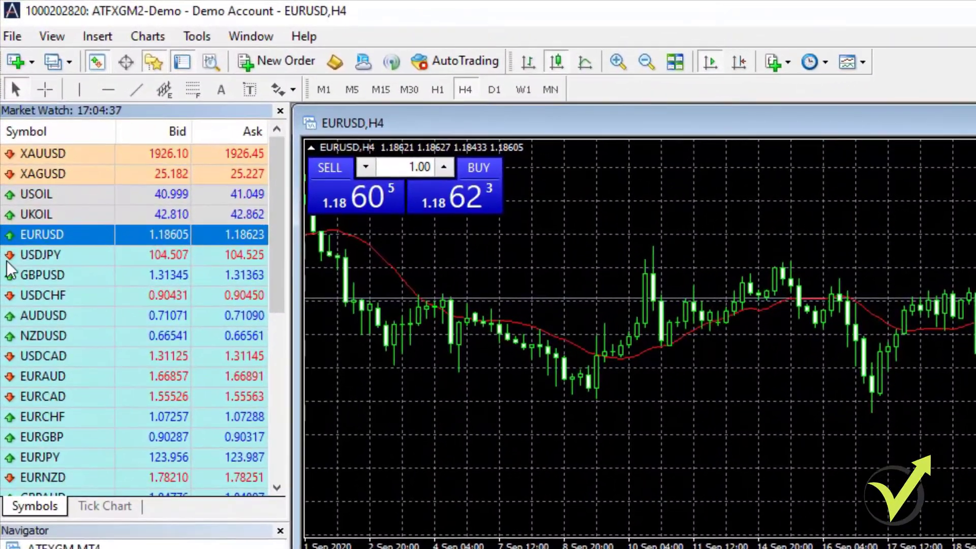
{"action": "right_click", "coordinate": [51, 220]}
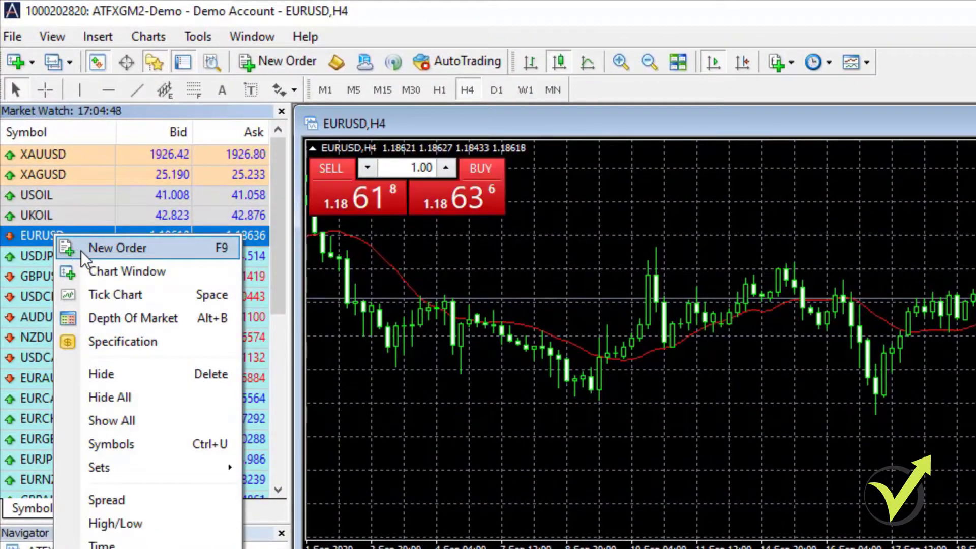
{"action": "left_click", "coordinate": [96, 339]}
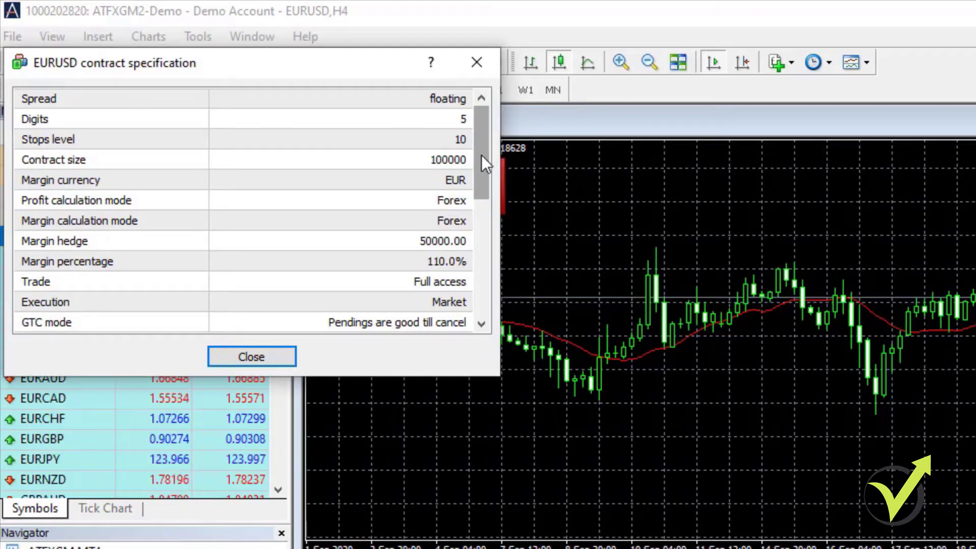
{"action": "left_click_drag", "start_coordinate": [480, 155], "coordinate": [484, 231]}
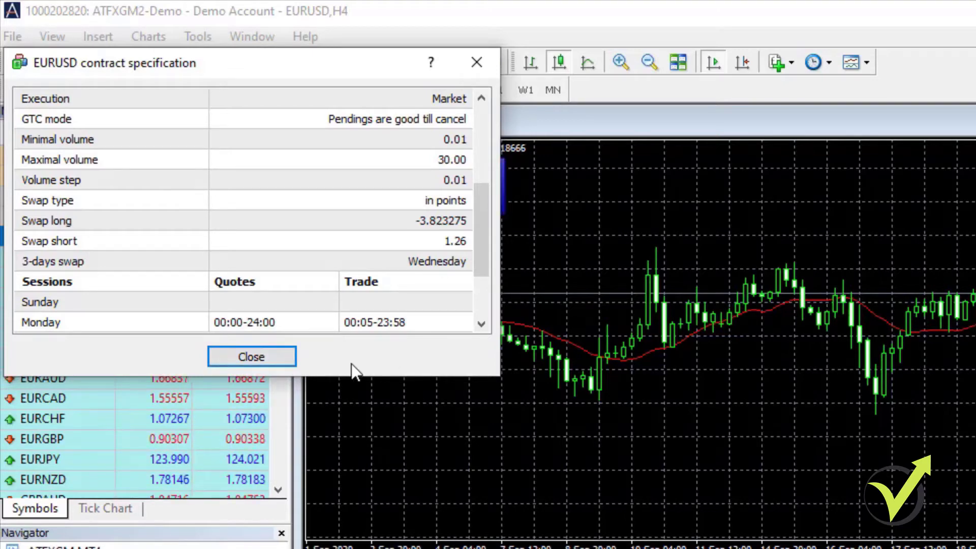
{"action": "left_click", "coordinate": [287, 364]}
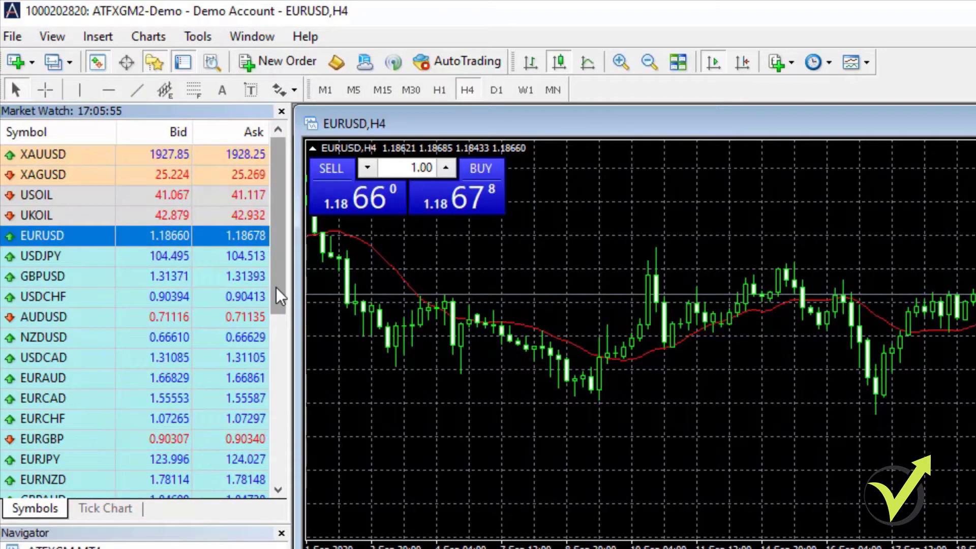
- Show all available symbols in the Market Watch and make its pane taller so more of them fit
{"action": "left_click_drag", "start_coordinate": [276, 288], "coordinate": [284, 465]}
{"action": "left_click_drag", "start_coordinate": [282, 465], "coordinate": [294, 300]}
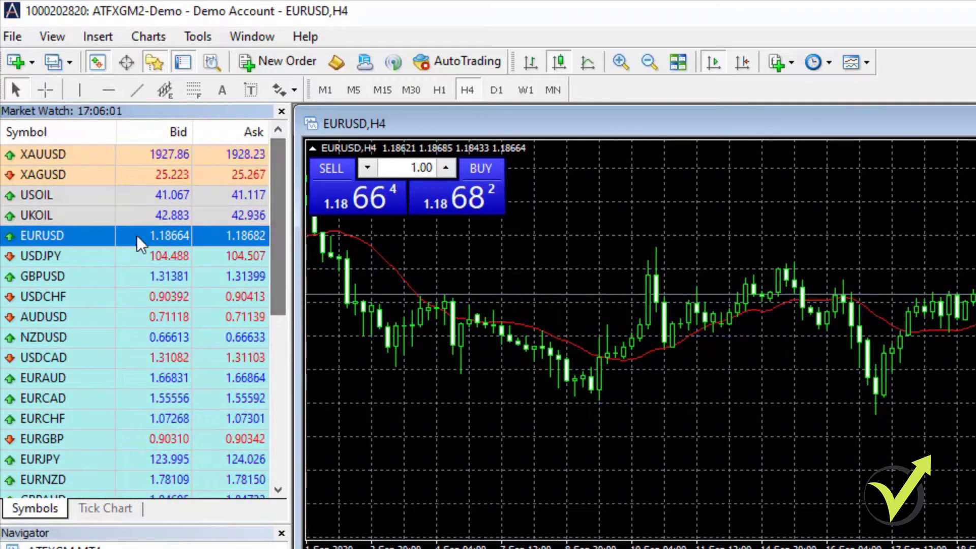
{"action": "right_click", "coordinate": [81, 243]}
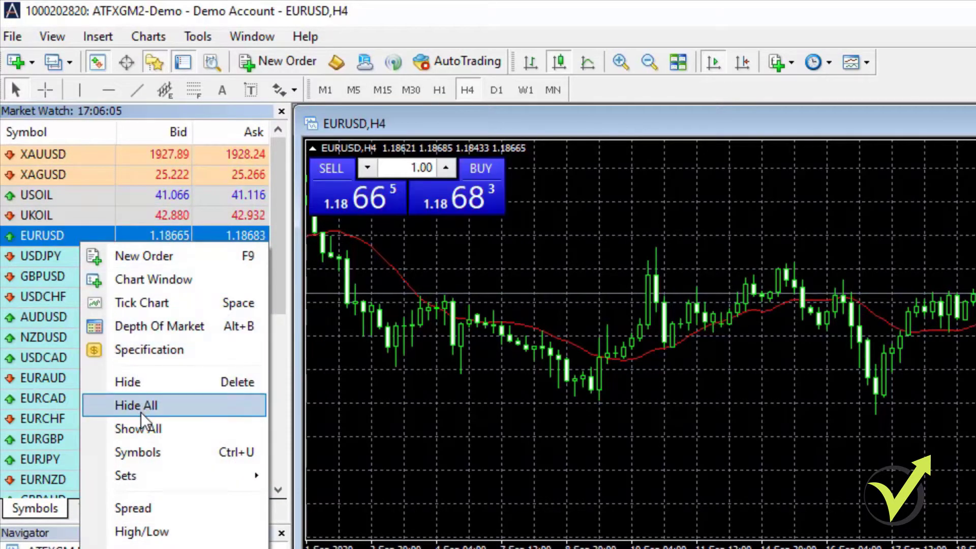
{"action": "left_click", "coordinate": [143, 429]}
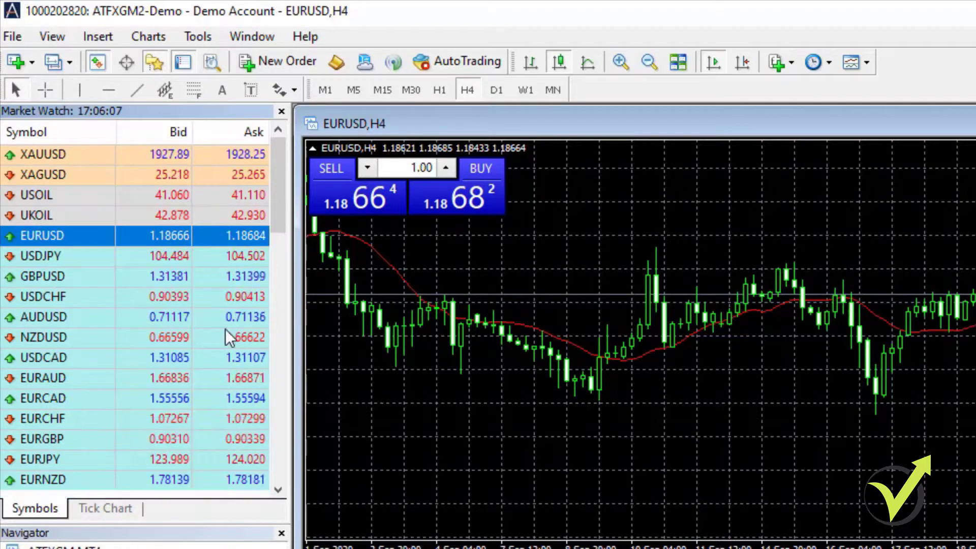
{"action": "left_click_drag", "start_coordinate": [276, 212], "coordinate": [297, 453]}
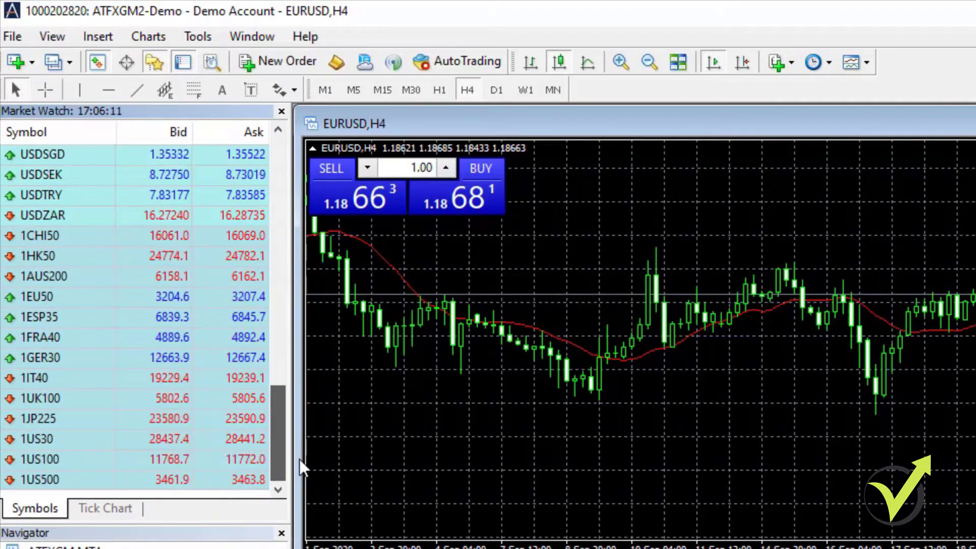
{"action": "left_click_drag", "start_coordinate": [253, 523], "coordinate": [252, 548]}
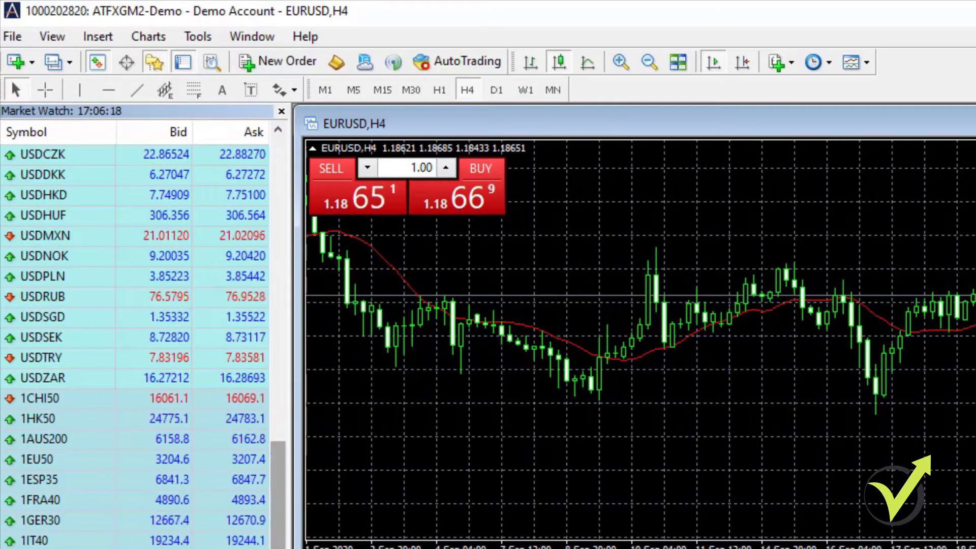
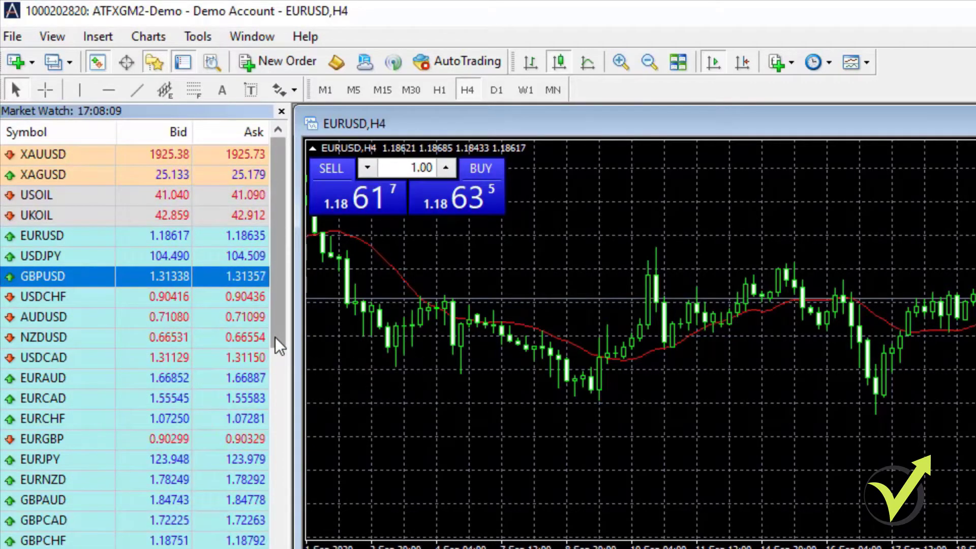
- Start a new GBPUSD order as a Pending Order, review the pending types, and close it without placing the order
{"action": "right_click", "coordinate": [100, 277]}
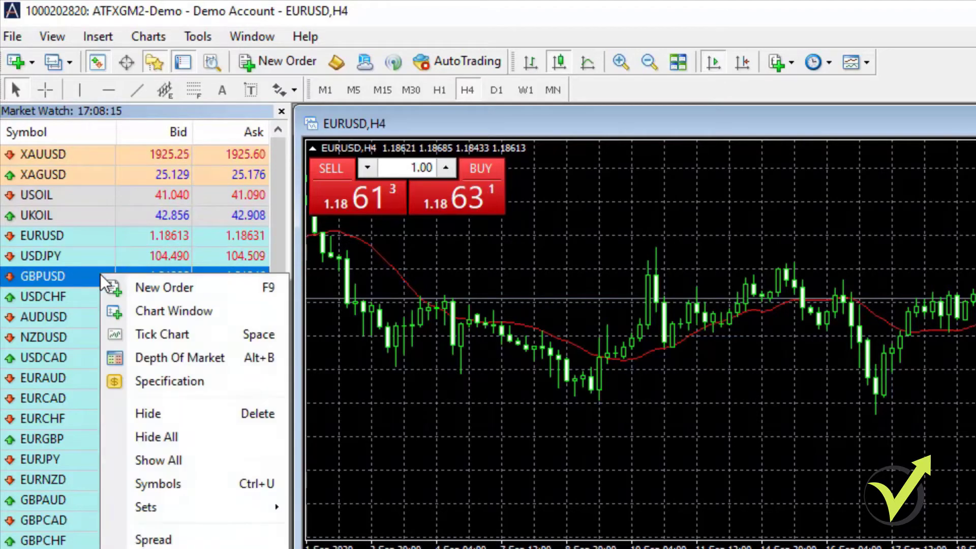
{"action": "left_click", "coordinate": [166, 290]}
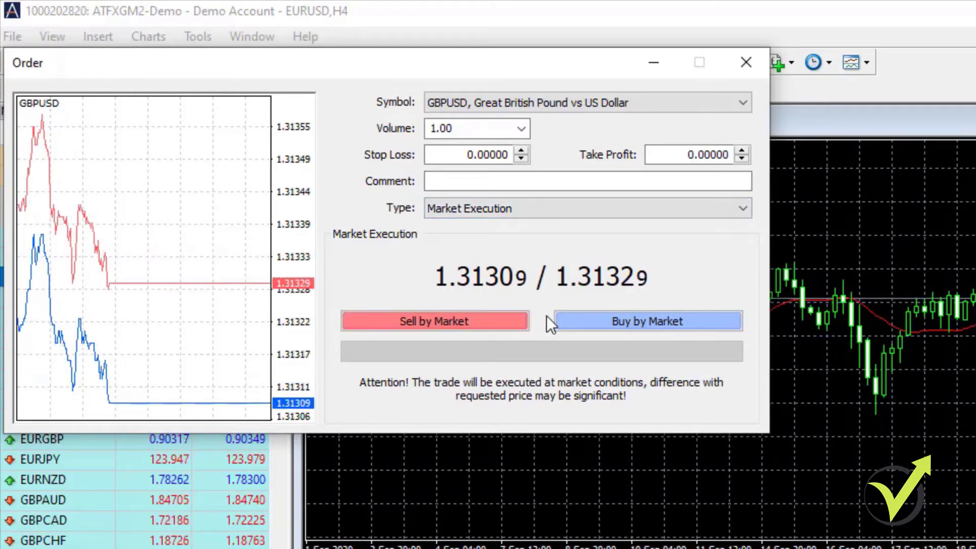
{"action": "left_click", "coordinate": [502, 205]}
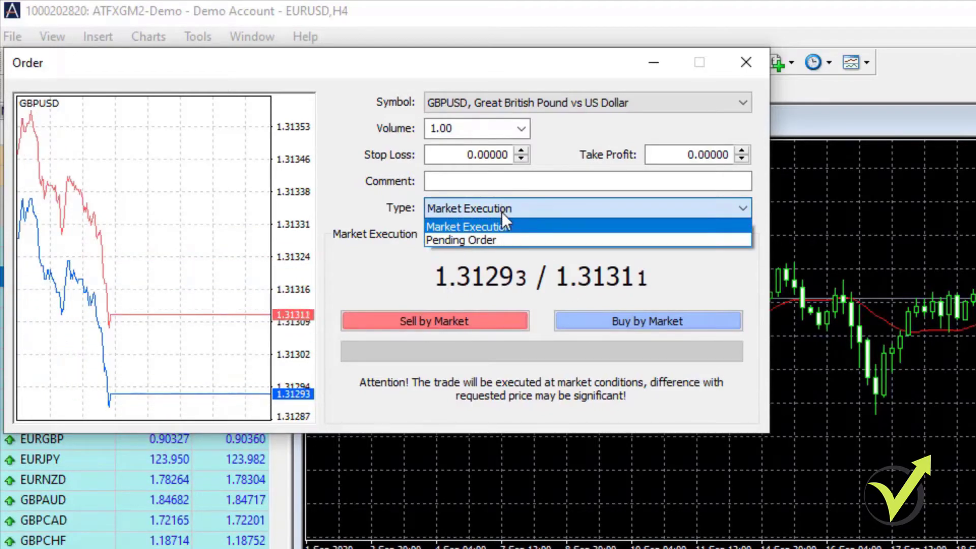
{"action": "left_click", "coordinate": [499, 237]}
{"action": "left_click", "coordinate": [490, 259]}
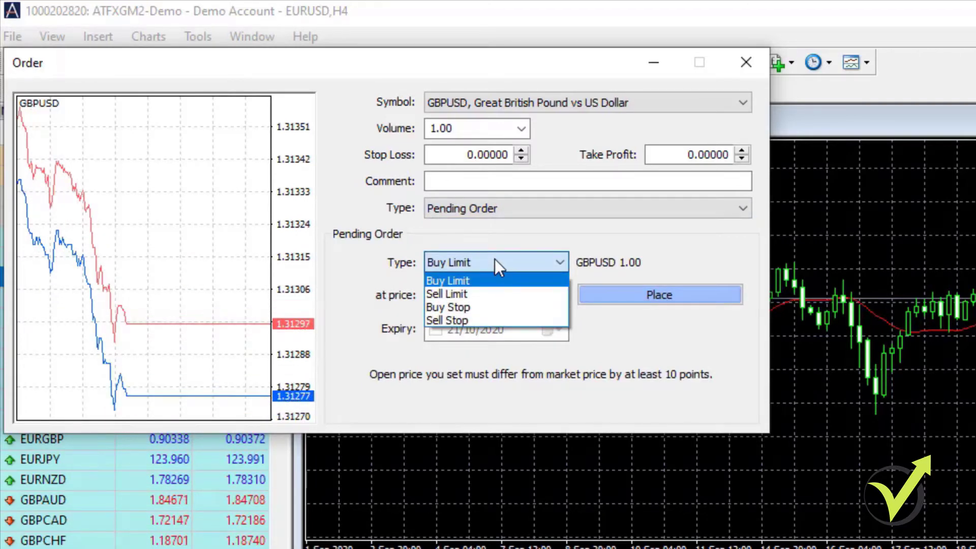
{"action": "left_click", "coordinate": [495, 258]}
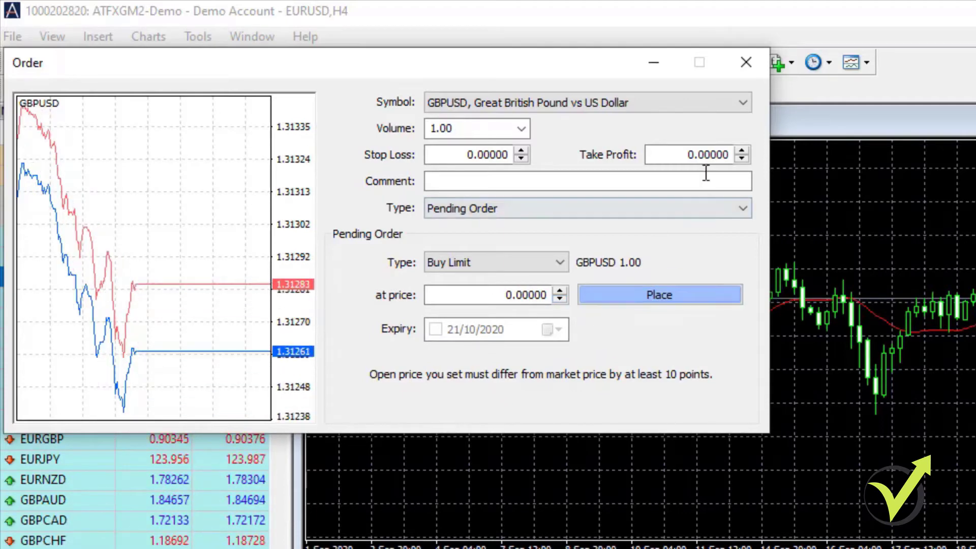
{"action": "left_click", "coordinate": [743, 65]}
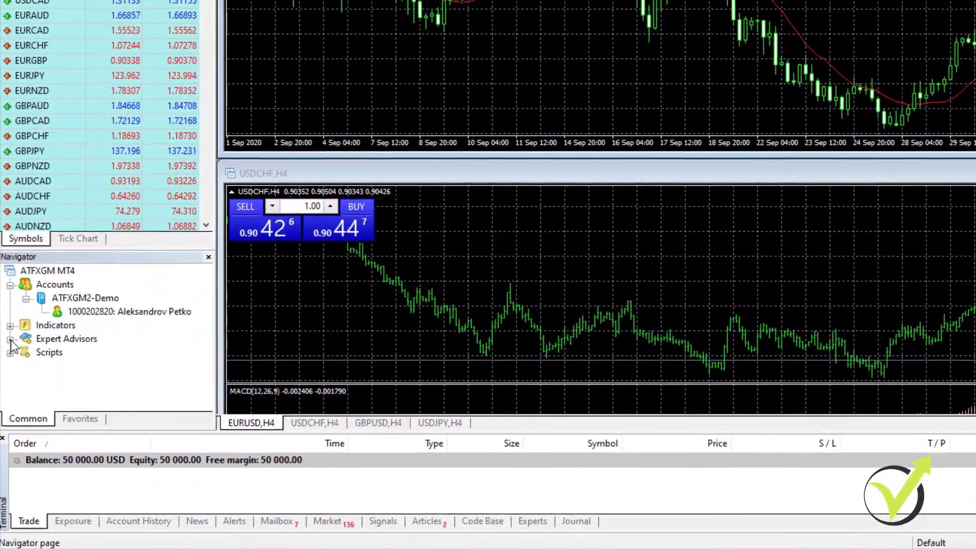
- Expand the Expert Advisors group and collapse the ATFXGM2-Demo account in the Navigator
{"action": "left_click", "coordinate": [10, 352]}
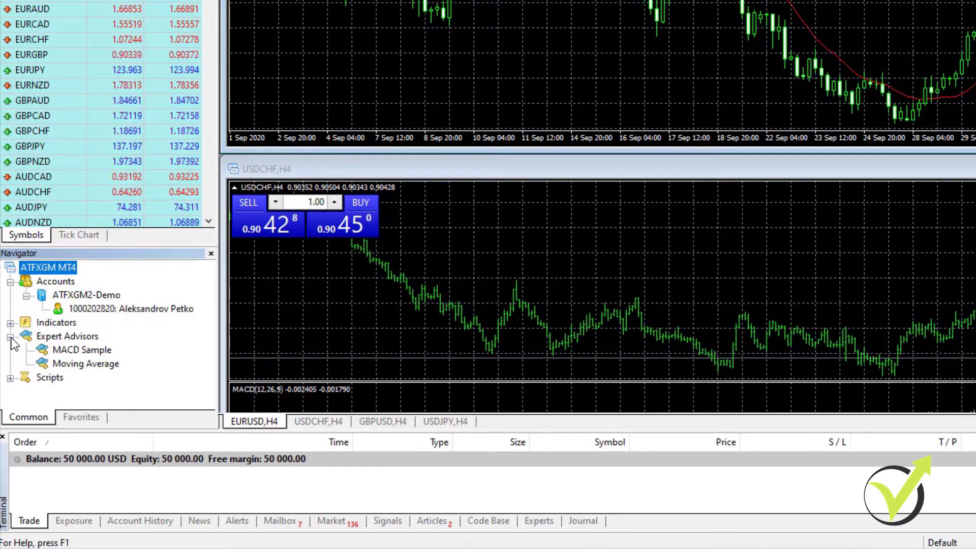
{"action": "left_click", "coordinate": [27, 296]}
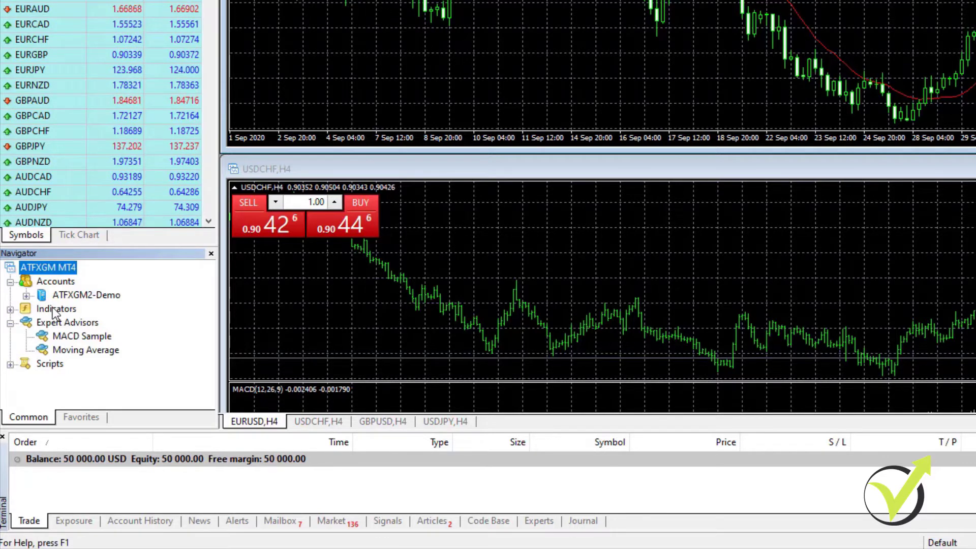
- Browse the indicators available in the Navigator and collapse the Indicators group again
{"action": "double_click", "coordinate": [47, 309]}
{"action": "scroll", "coordinate": [71, 300], "scroll_direction": "down", "scroll_amount": 4}
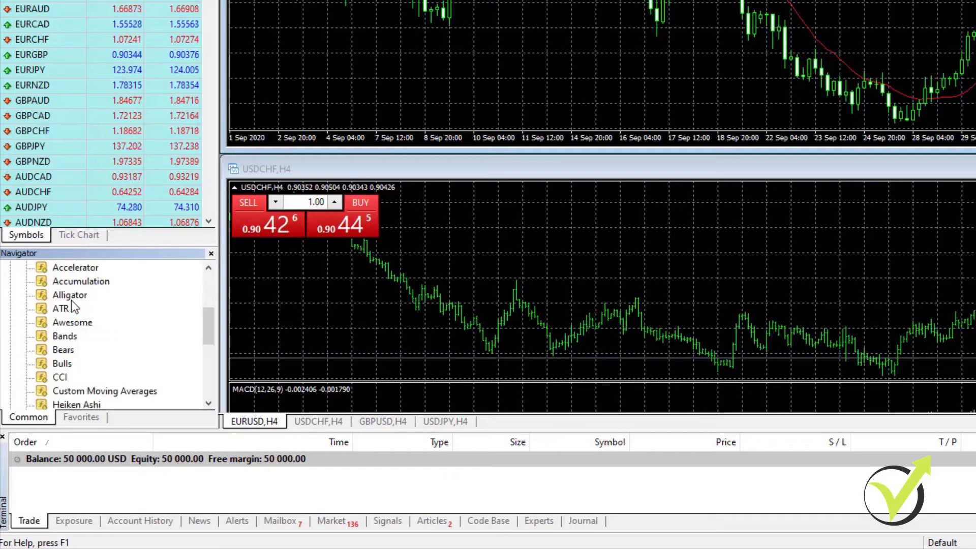
{"action": "scroll", "coordinate": [84, 358], "scroll_direction": "down", "scroll_amount": 2}
{"action": "scroll", "coordinate": [86, 363], "scroll_direction": "up", "scroll_amount": 6}
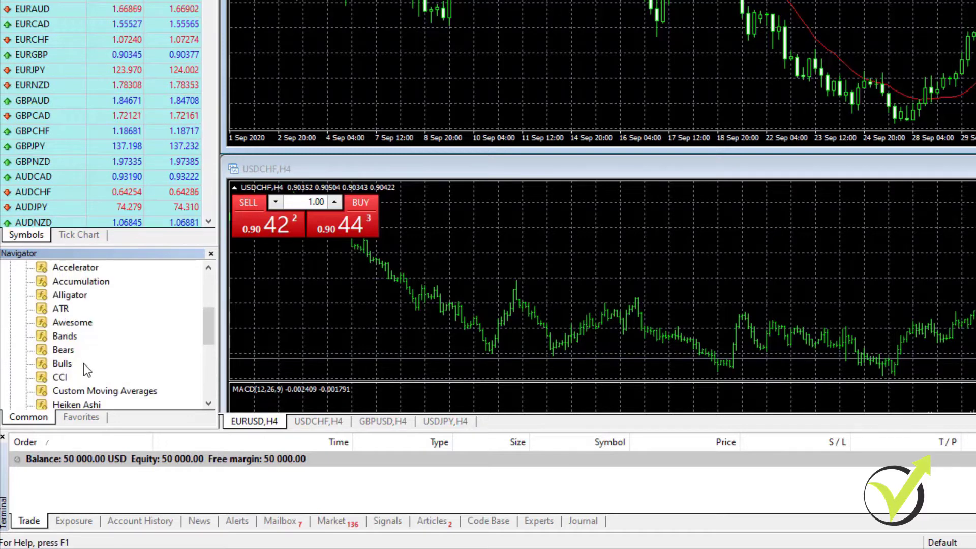
{"action": "scroll", "coordinate": [83, 364], "scroll_direction": "up", "scroll_amount": 1}
{"action": "left_click", "coordinate": [10, 308]}
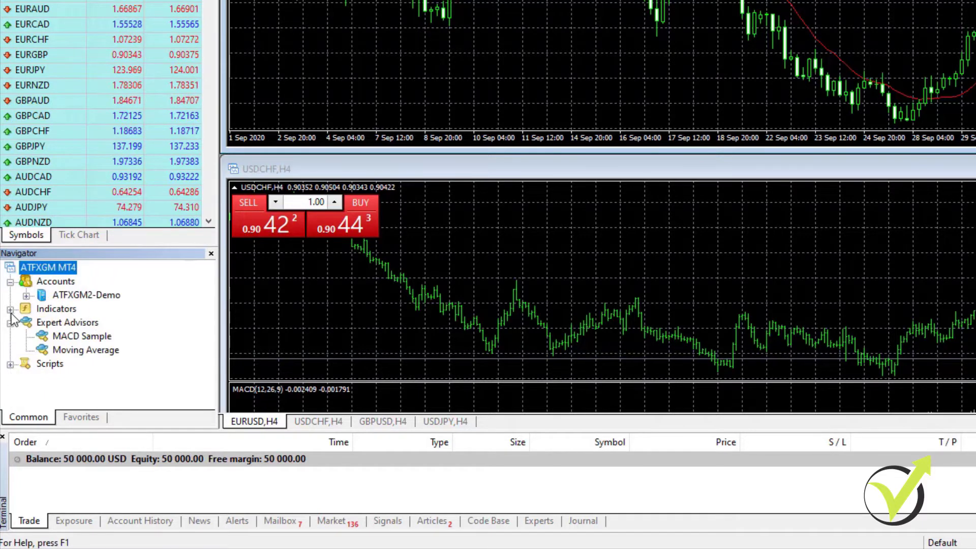
- Select the Expert Advisors group, check the contents of the Scripts group, and collapse Scripts again
{"action": "left_click", "coordinate": [62, 322]}
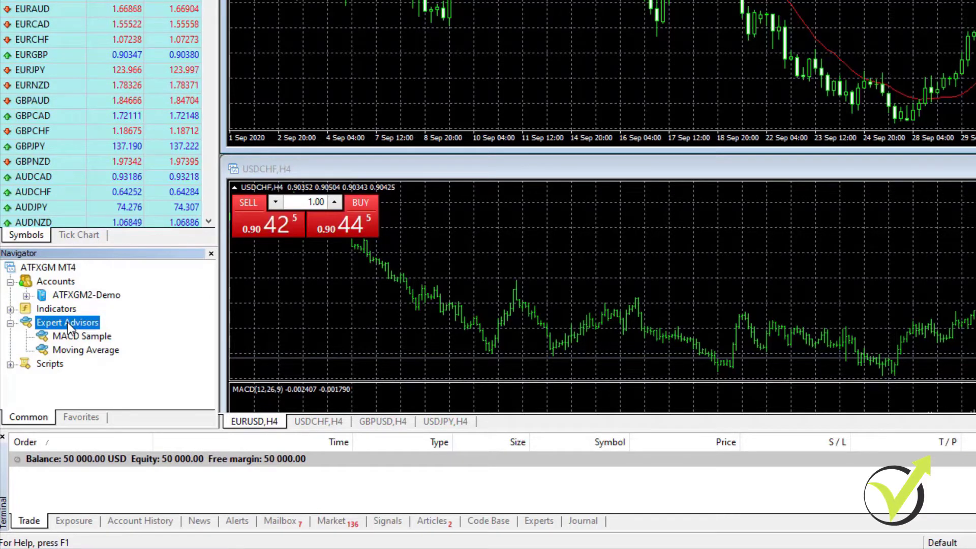
{"action": "left_click", "coordinate": [10, 364]}
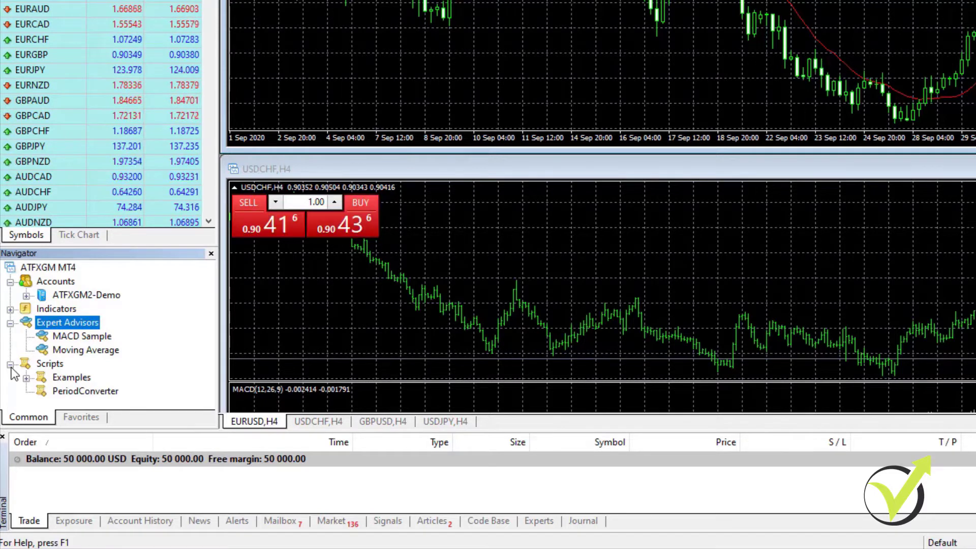
{"action": "left_click", "coordinate": [10, 365]}
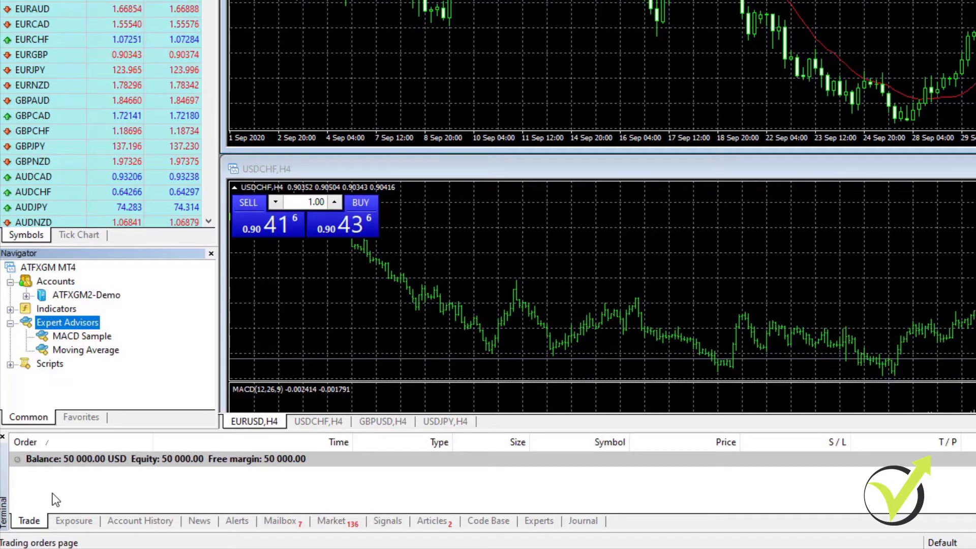
- View the account history in the Terminal and return to the Trade view
{"action": "left_click", "coordinate": [137, 521]}
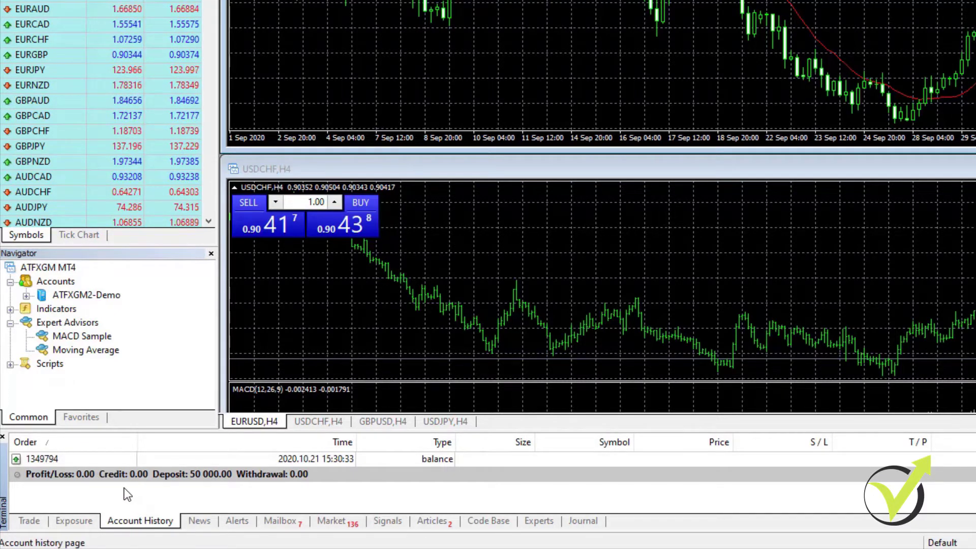
{"action": "left_click", "coordinate": [43, 519]}
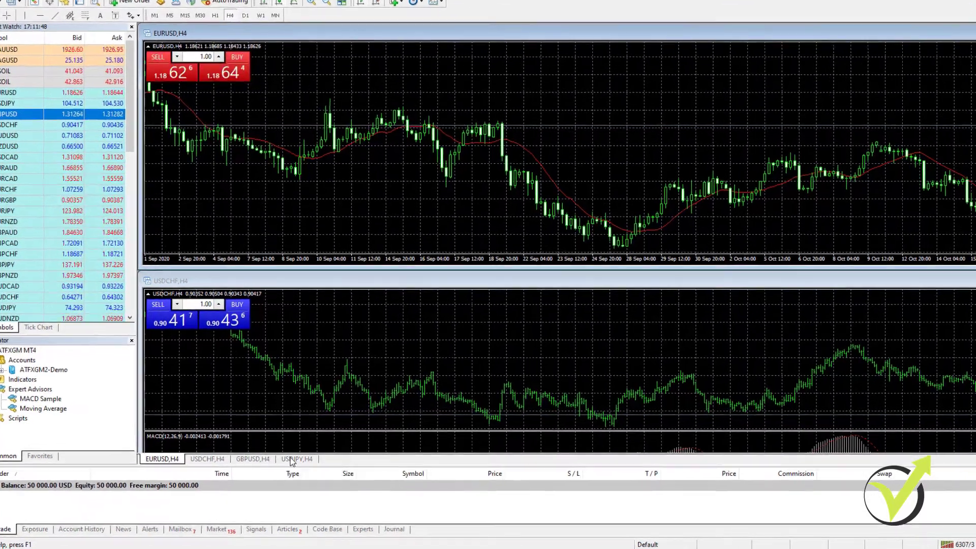
- Tile the chart windows and close the USDCHF, USDJPY and GBPUSD charts
{"action": "right_click", "coordinate": [292, 464]}
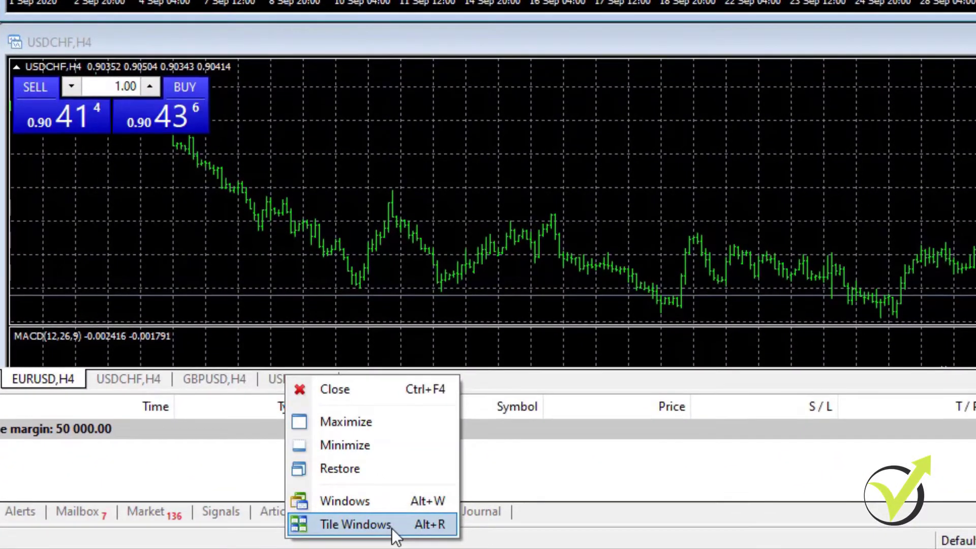
{"action": "left_click", "coordinate": [386, 528]}
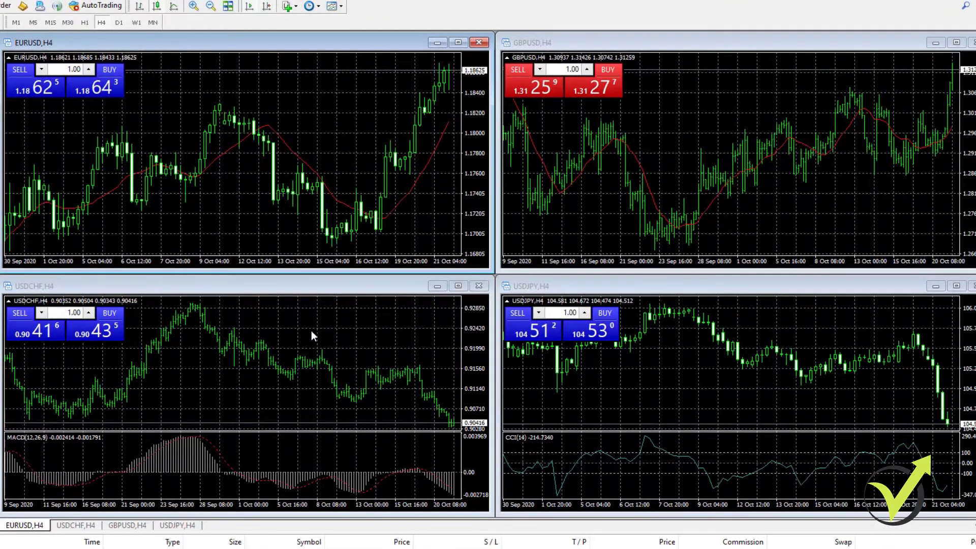
{"action": "left_click", "coordinate": [478, 285]}
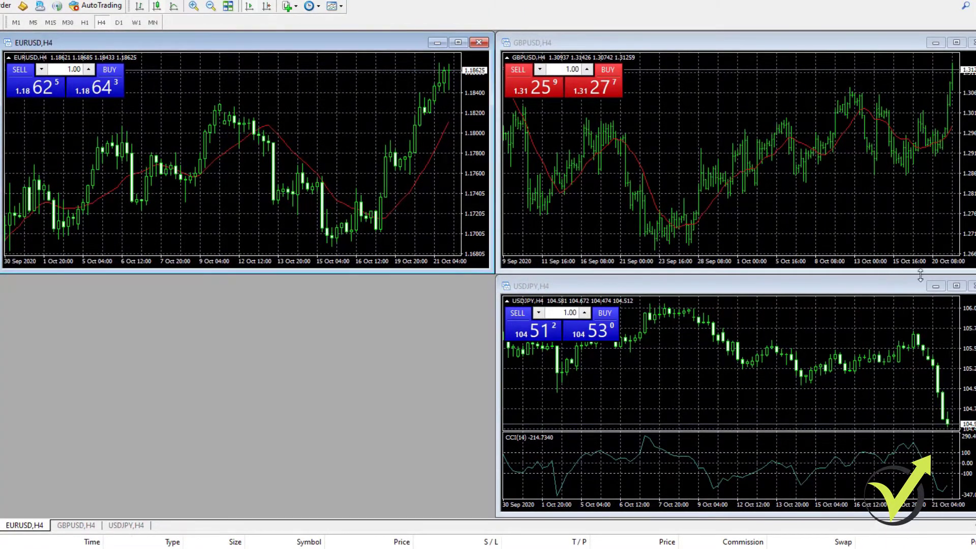
{"action": "left_click", "coordinate": [972, 285]}
{"action": "left_click", "coordinate": [972, 42]}
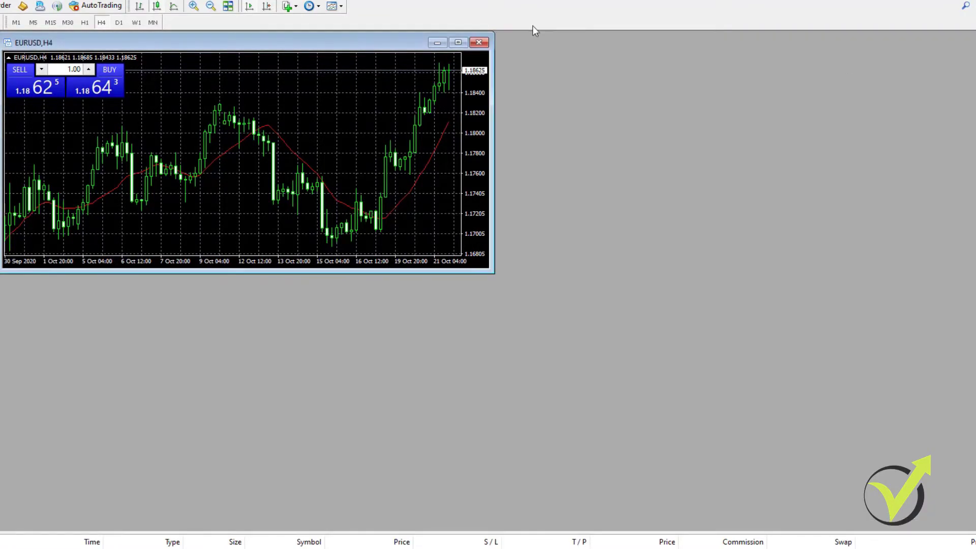
- Maximize the remaining EURUSD chart and switch it to GBPUSD from the Market Watch
{"action": "left_click", "coordinate": [458, 42]}
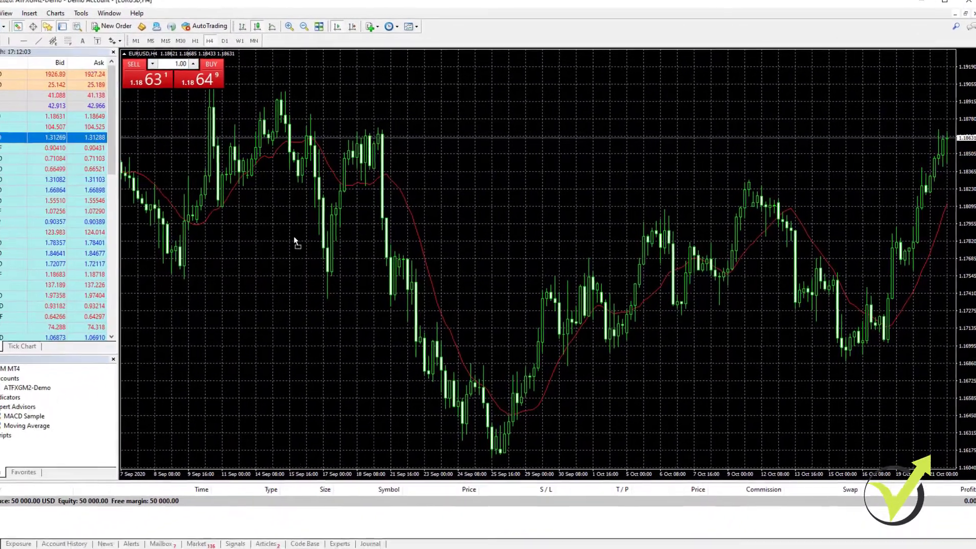
{"action": "left_click_drag", "start_coordinate": [6, 136], "coordinate": [254, 242]}
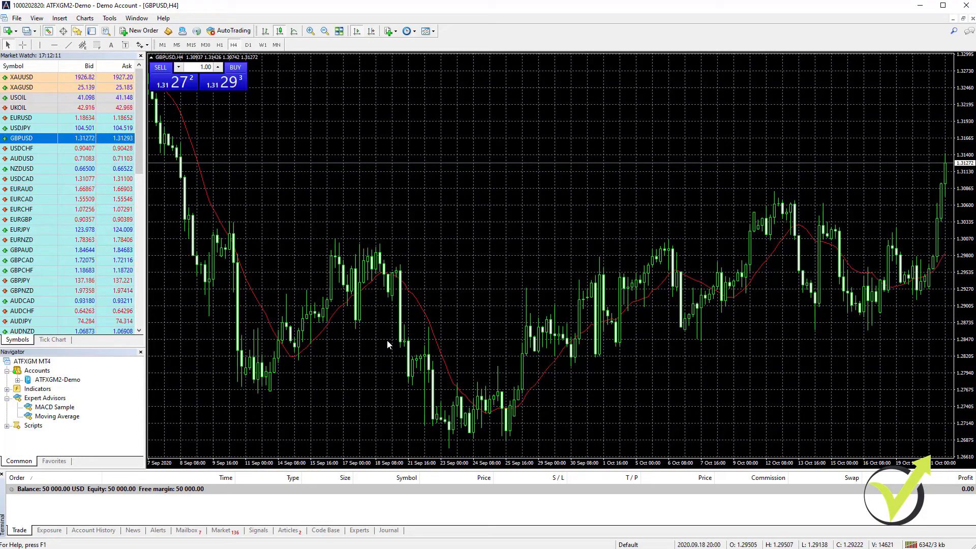
- Check which indicators are applied to the GBPUSD H4 chart and close the indicators list
{"action": "right_click", "coordinate": [273, 181]}
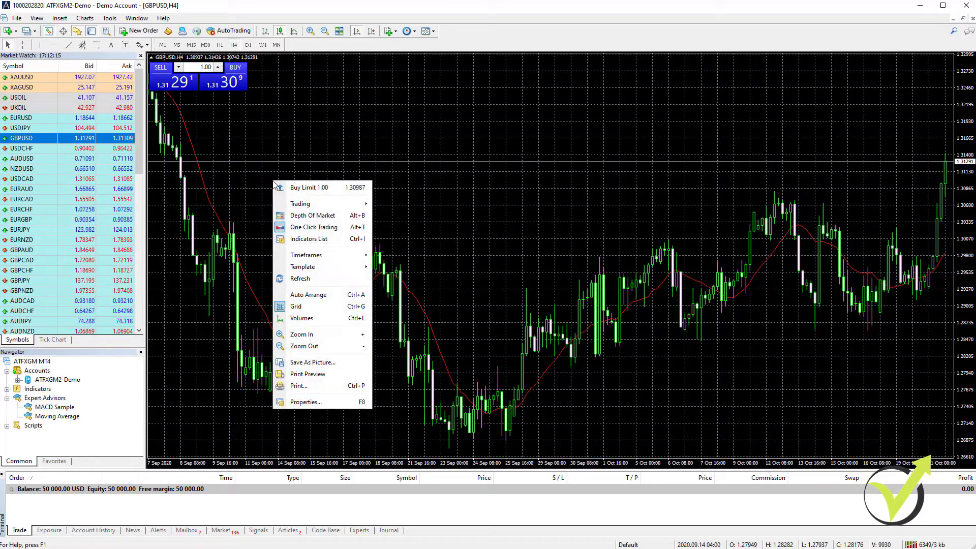
{"action": "left_click", "coordinate": [319, 239]}
{"action": "left_click", "coordinate": [61, 58]}
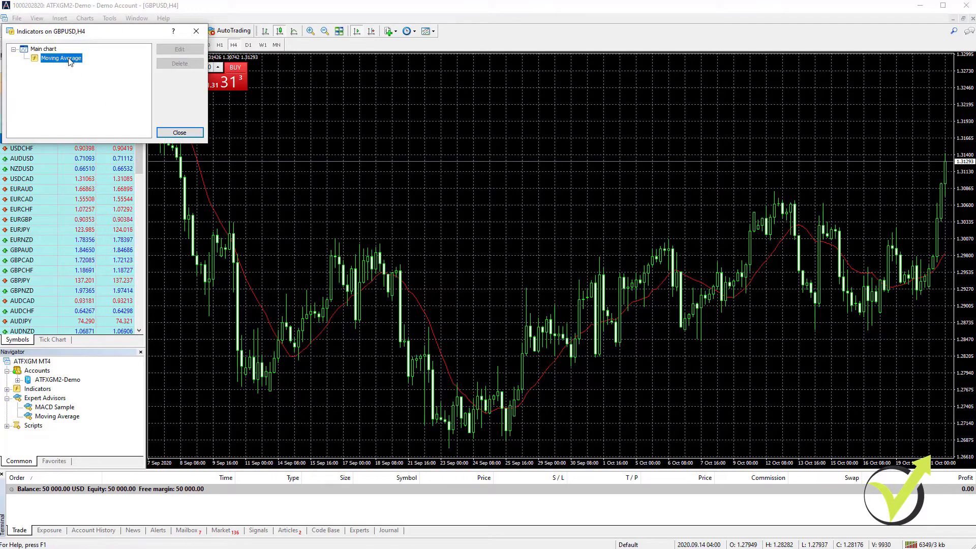
{"action": "left_click", "coordinate": [180, 132]}
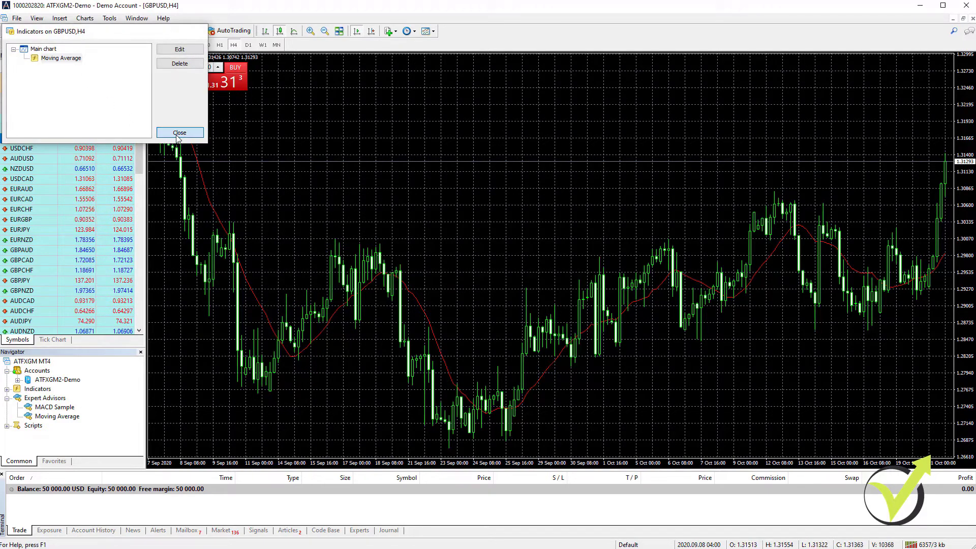
- Disable the grid in the GBPUSD chart's properties, review the colour settings unchanged, and apply
{"action": "right_click", "coordinate": [364, 134]}
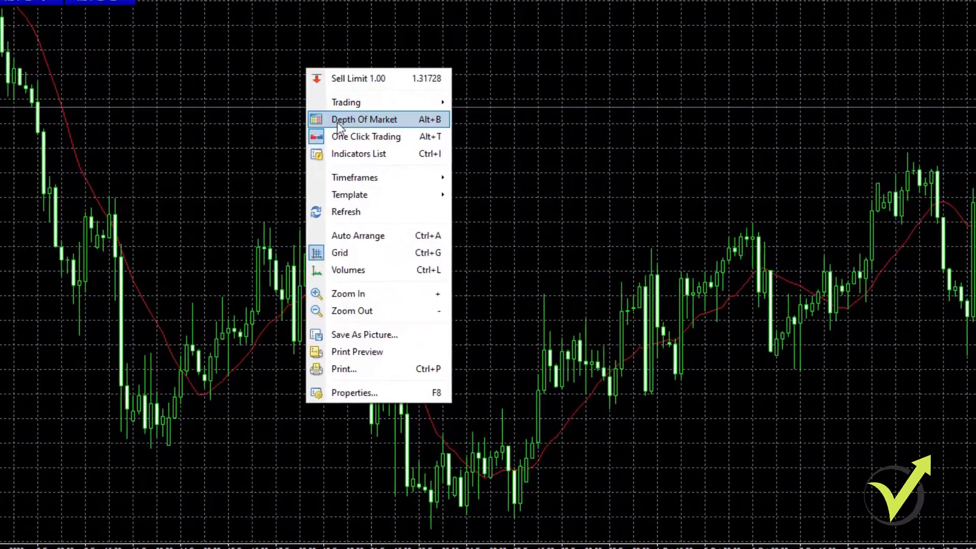
{"action": "left_click", "coordinate": [352, 394]}
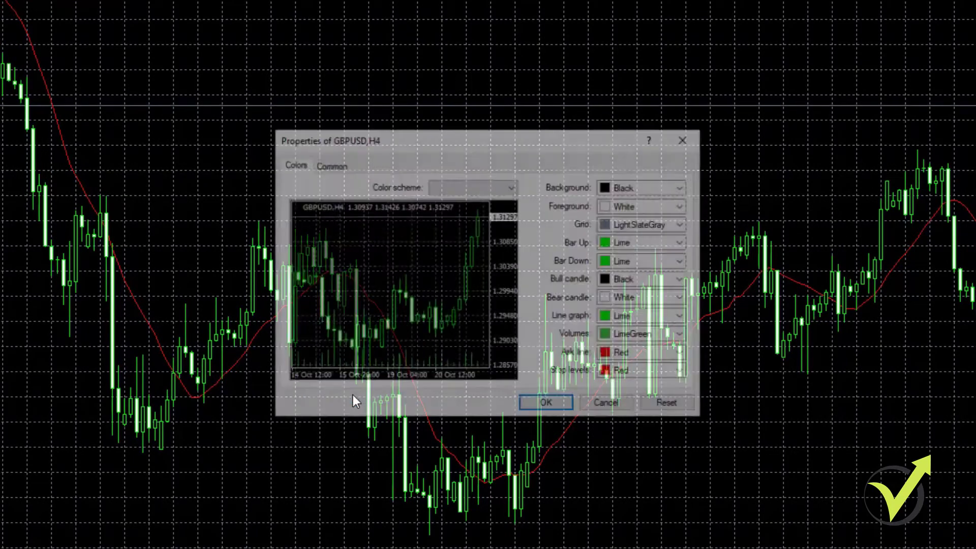
{"action": "left_click", "coordinate": [337, 171]}
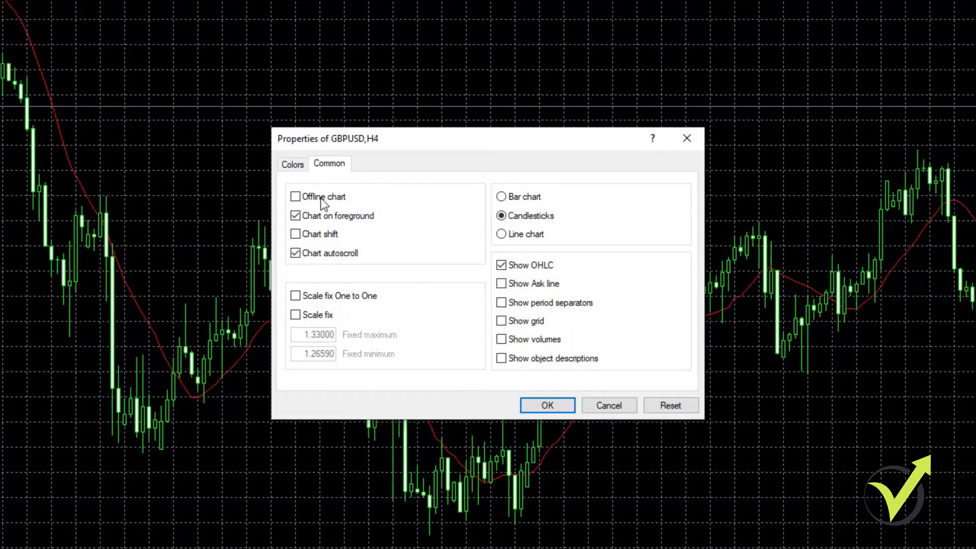
{"action": "left_click", "coordinate": [293, 165]}
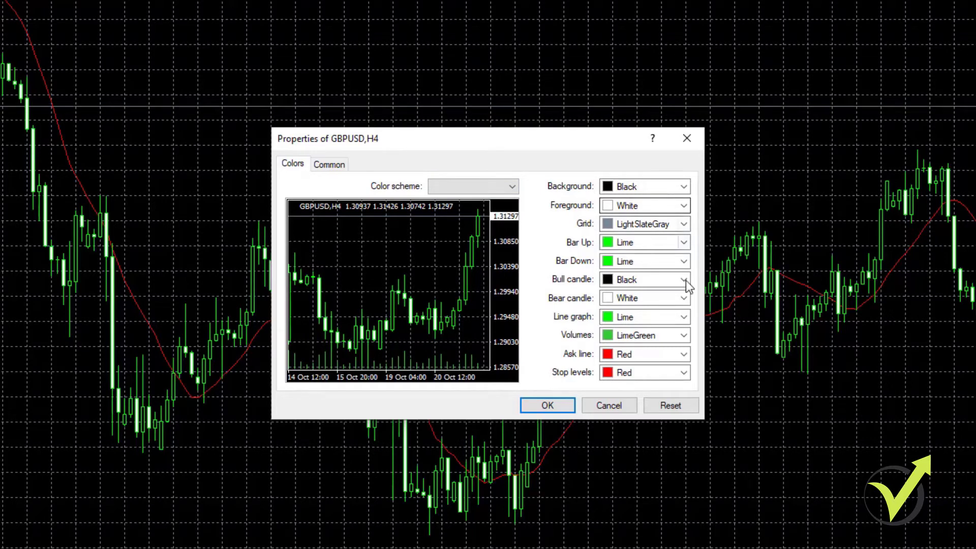
{"action": "left_click", "coordinate": [563, 409]}
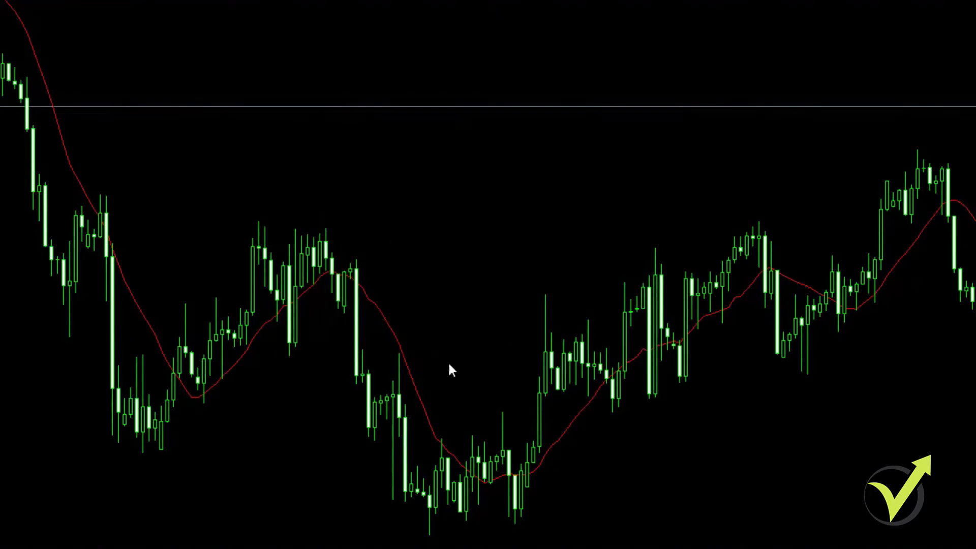
- Delete the Moving Average indicator from the GBPUSD chart and turn off the One Click Trading panel
{"action": "right_click", "coordinate": [348, 138]}
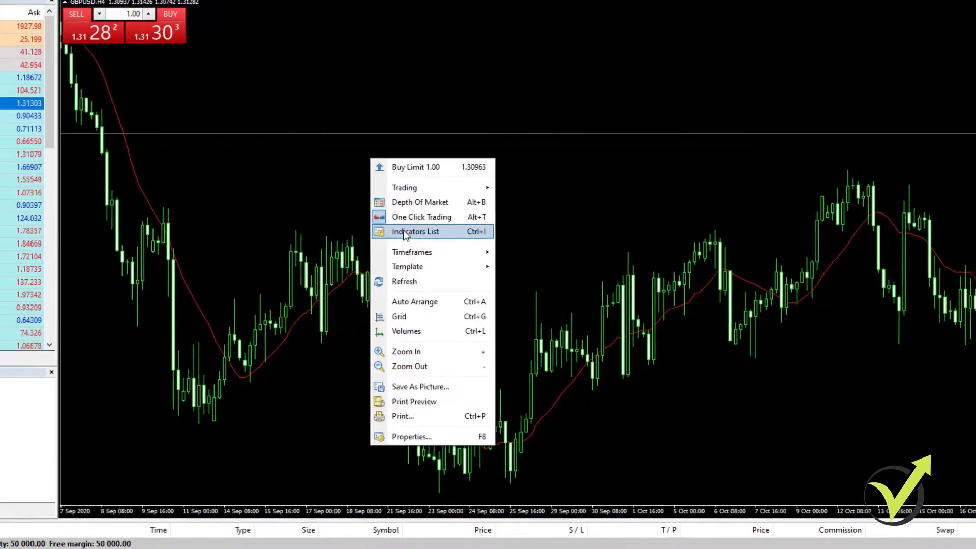
{"action": "left_click", "coordinate": [404, 231]}
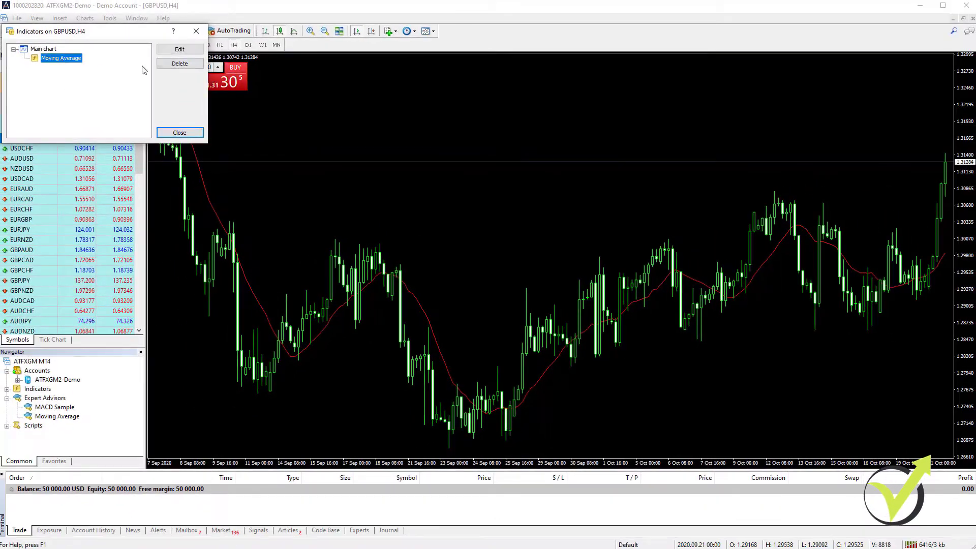
{"action": "left_click", "coordinate": [172, 64]}
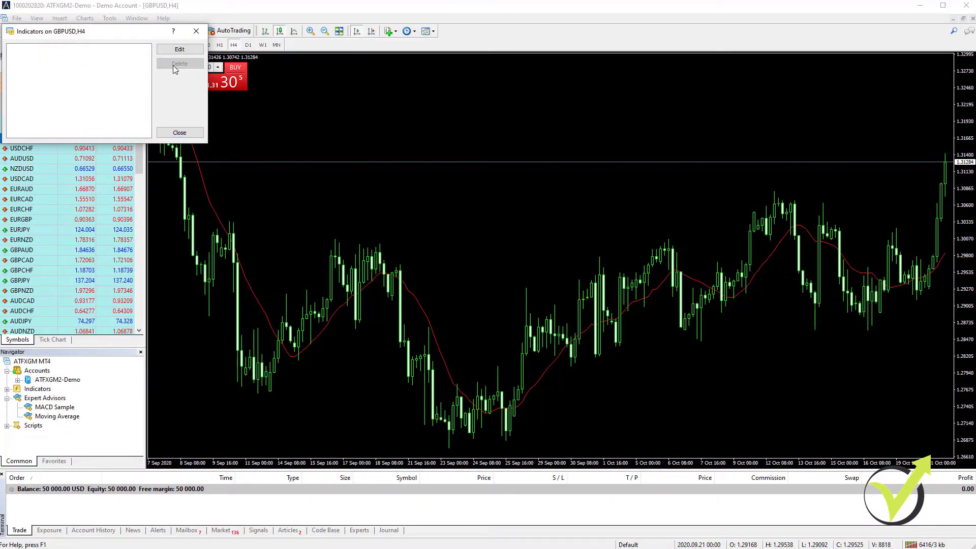
{"action": "left_click", "coordinate": [187, 131]}
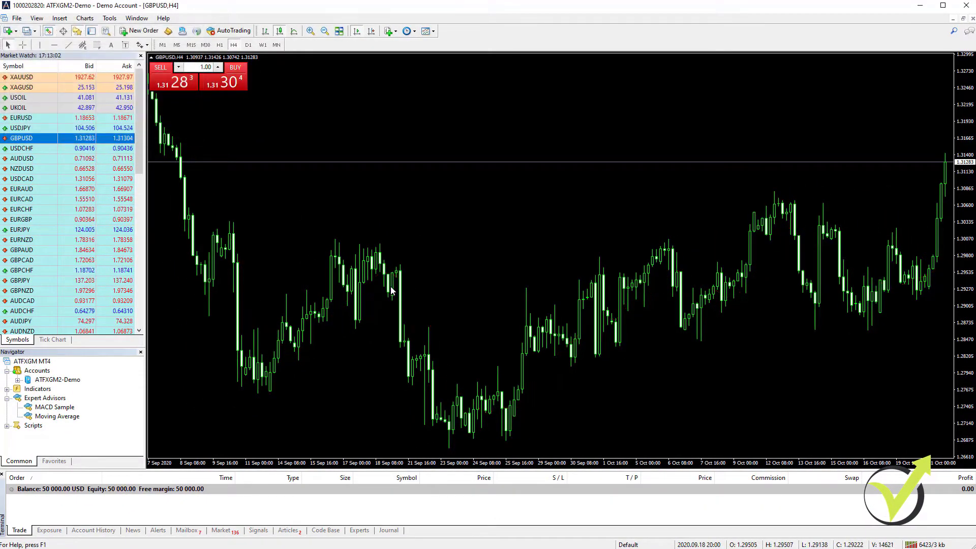
{"action": "right_click", "coordinate": [331, 214]}
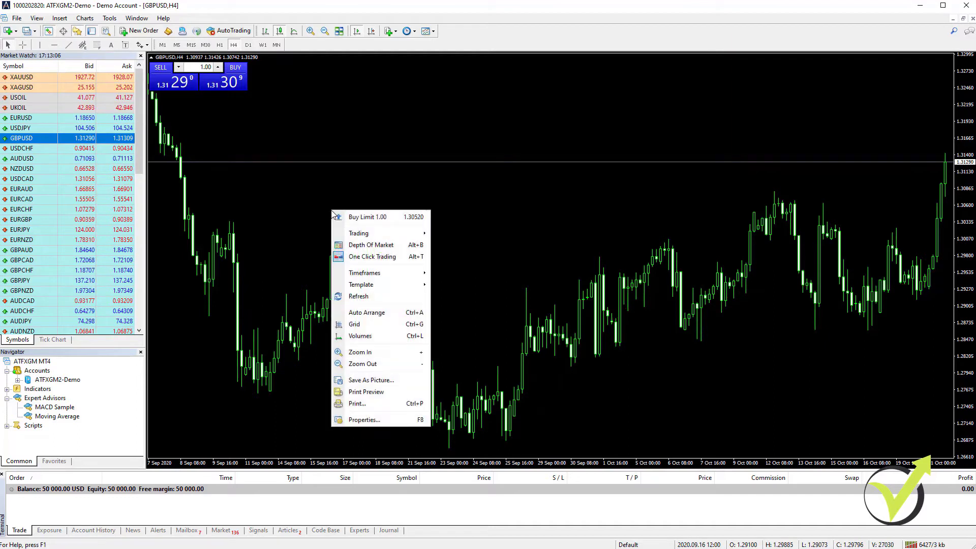
{"action": "left_click", "coordinate": [355, 257]}
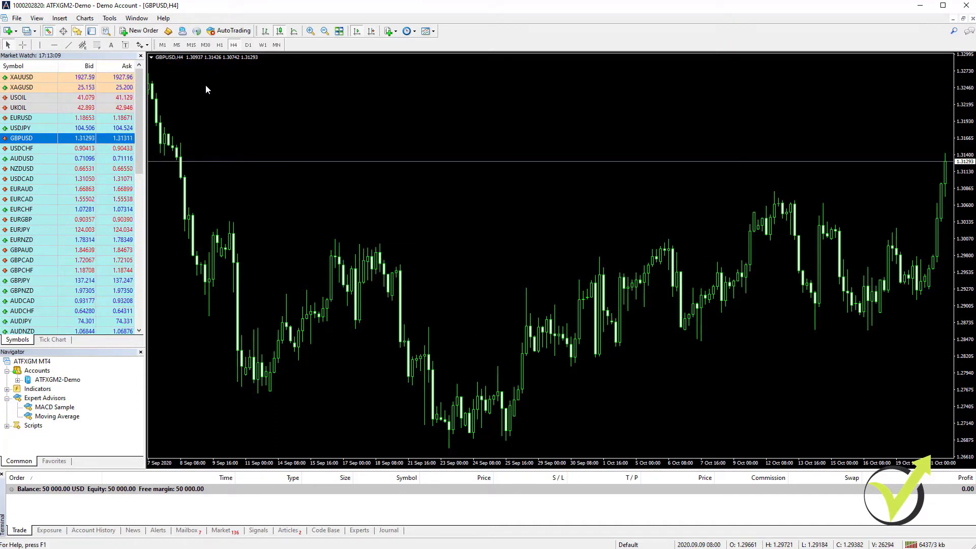
- Save the cleaned GBPUSD chart's setup as a template named Empty Template
{"action": "right_click", "coordinate": [326, 184]}
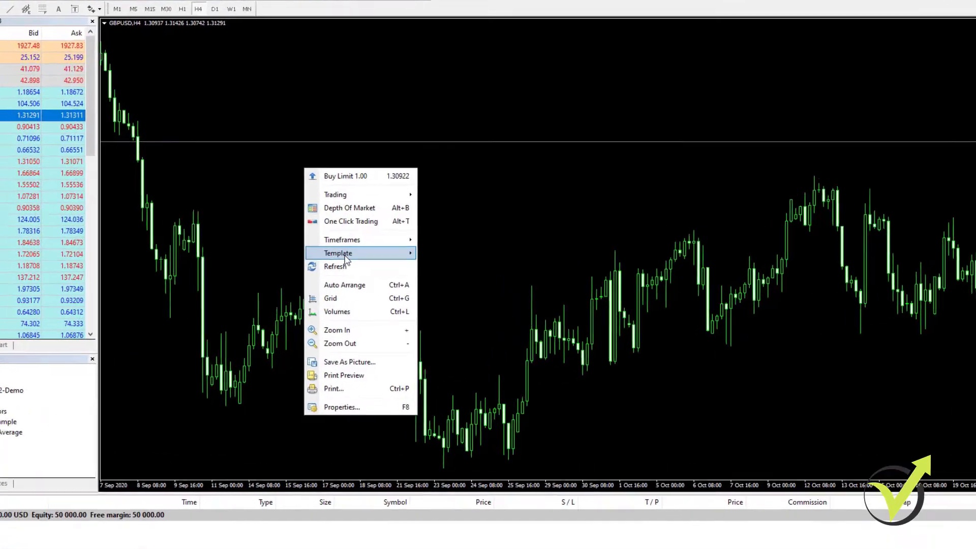
{"action": "mouse_move", "coordinate": [361, 259]}
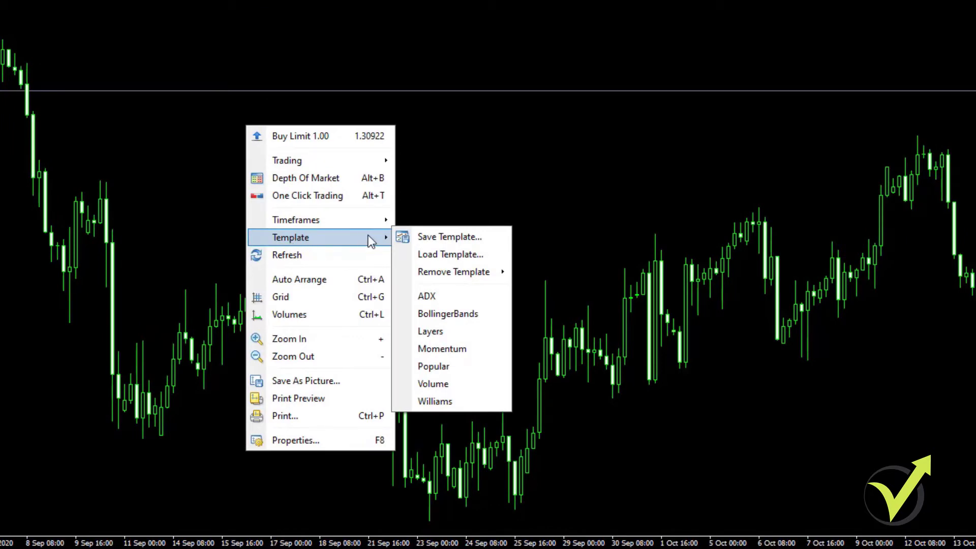
{"action": "left_click", "coordinate": [412, 238]}
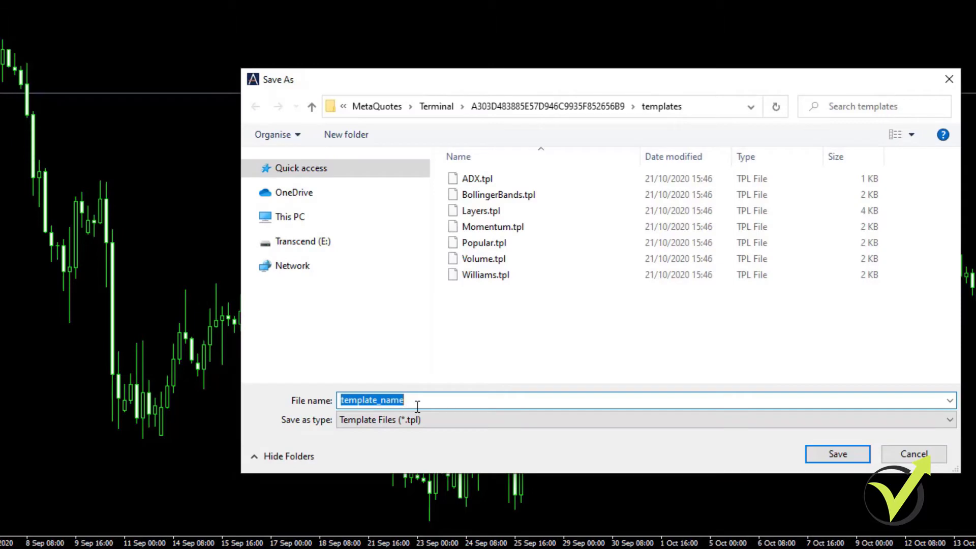
{"action": "type", "text": "Empty T"}
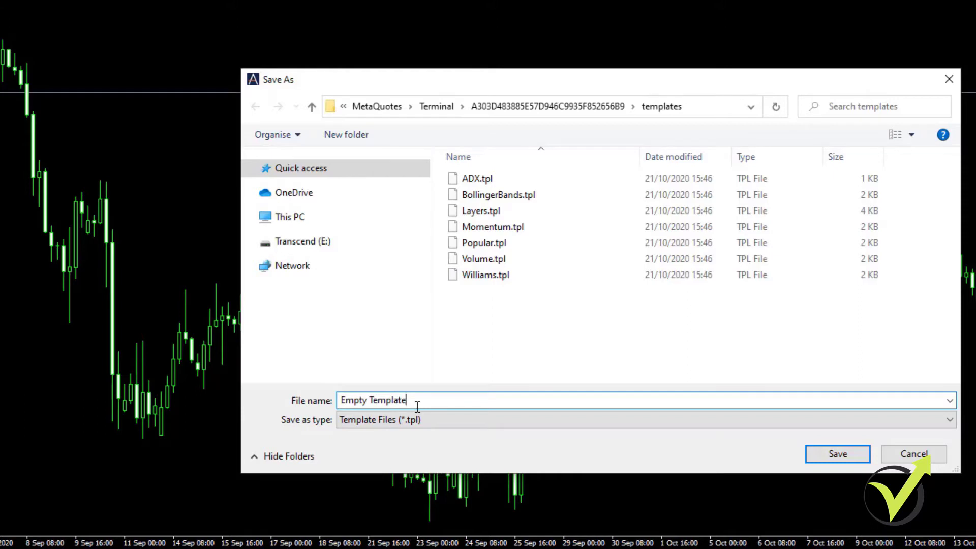
{"action": "left_click", "coordinate": [838, 454]}
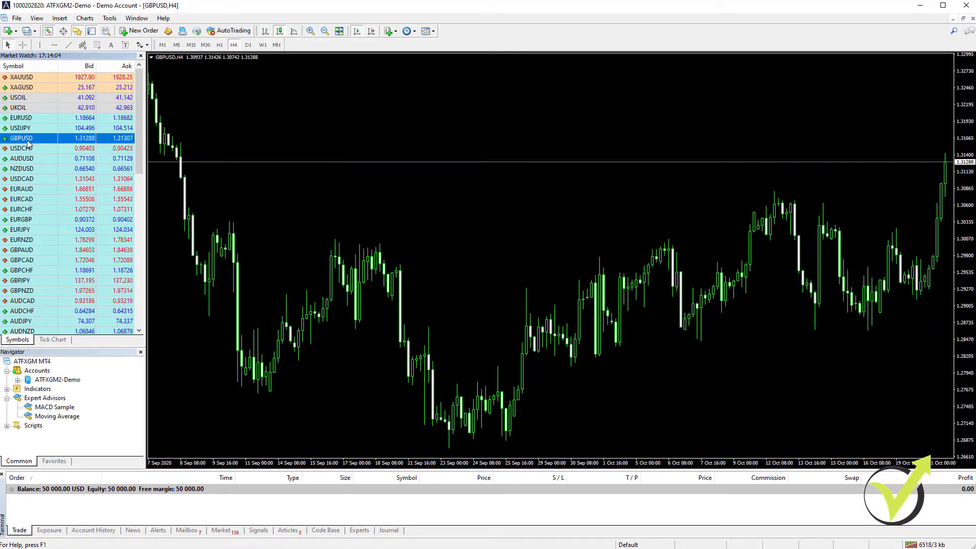
- Open a new GBPUSD chart window from the Market Watch and apply the Empty Template to it
{"action": "right_click", "coordinate": [28, 142]}
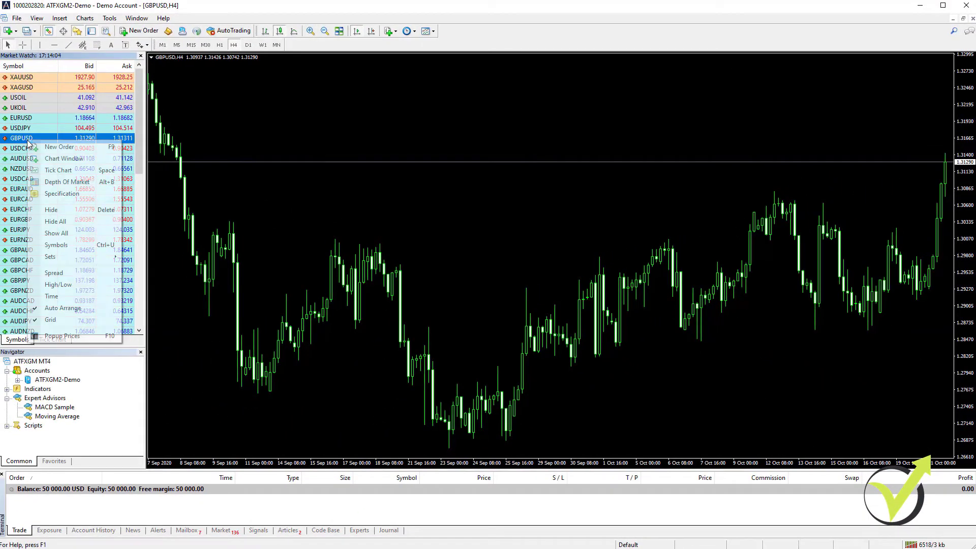
{"action": "left_click", "coordinate": [50, 158]}
{"action": "right_click", "coordinate": [383, 180]}
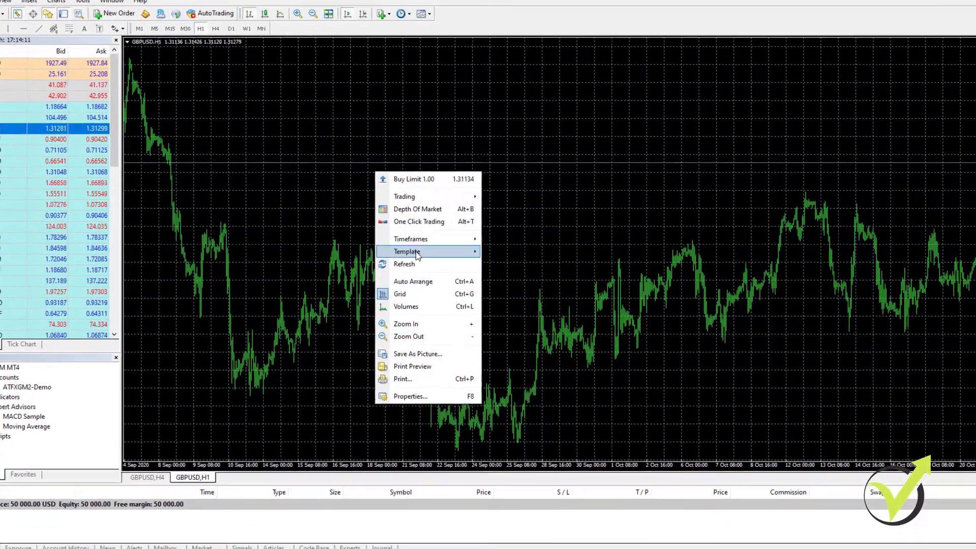
{"action": "mouse_move", "coordinate": [417, 255]}
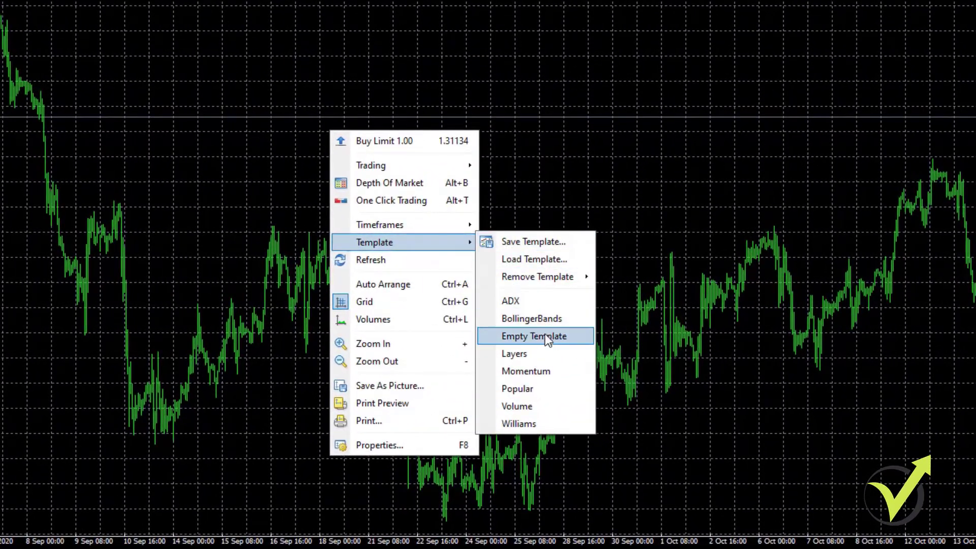
{"action": "left_click", "coordinate": [545, 337]}
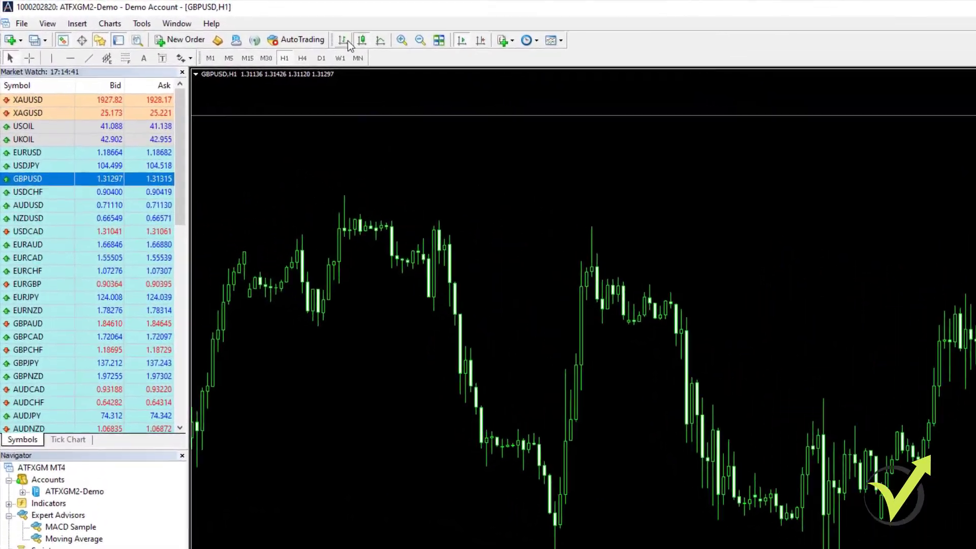
- Display the GBPUSD H1 chart as bars, as a line, and again as candlesticks
{"action": "left_click", "coordinate": [345, 41]}
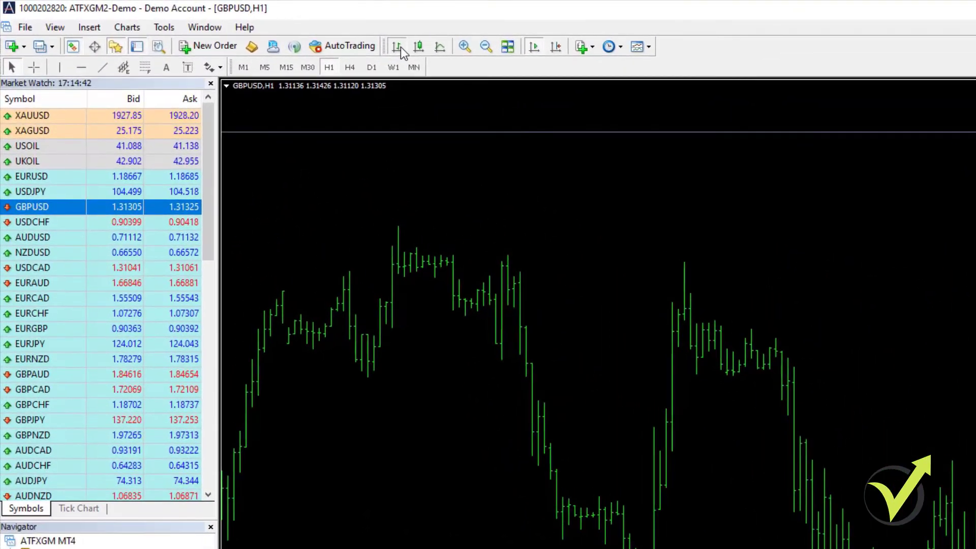
{"action": "left_click", "coordinate": [440, 47]}
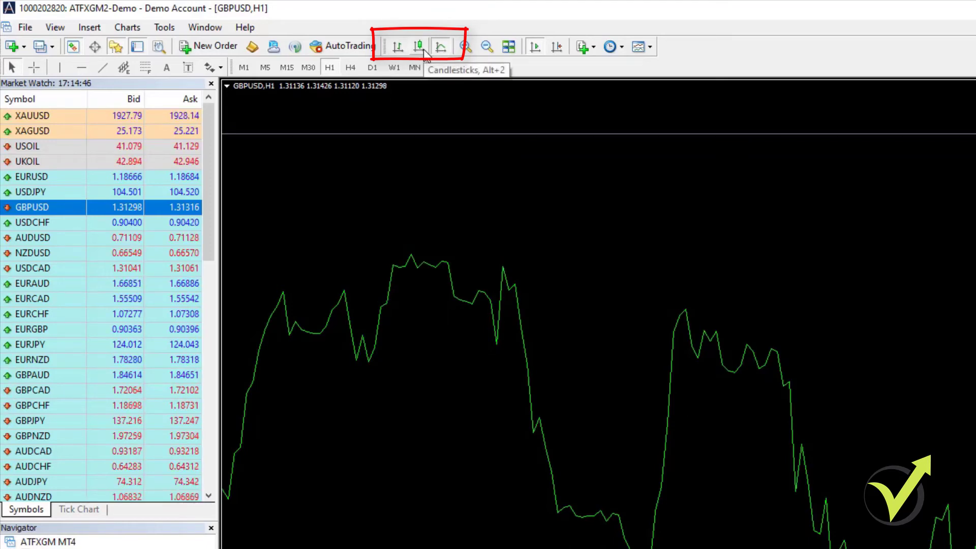
{"action": "left_click", "coordinate": [424, 50]}
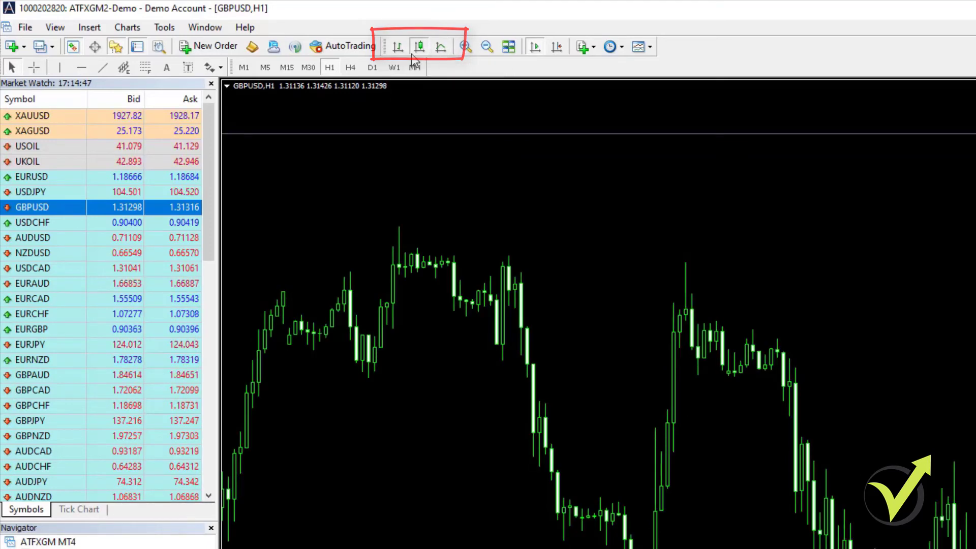
- Zoom in on the candlesticks of the GBPUSD H1 chart and zoom back out
{"action": "left_click", "coordinate": [464, 49]}
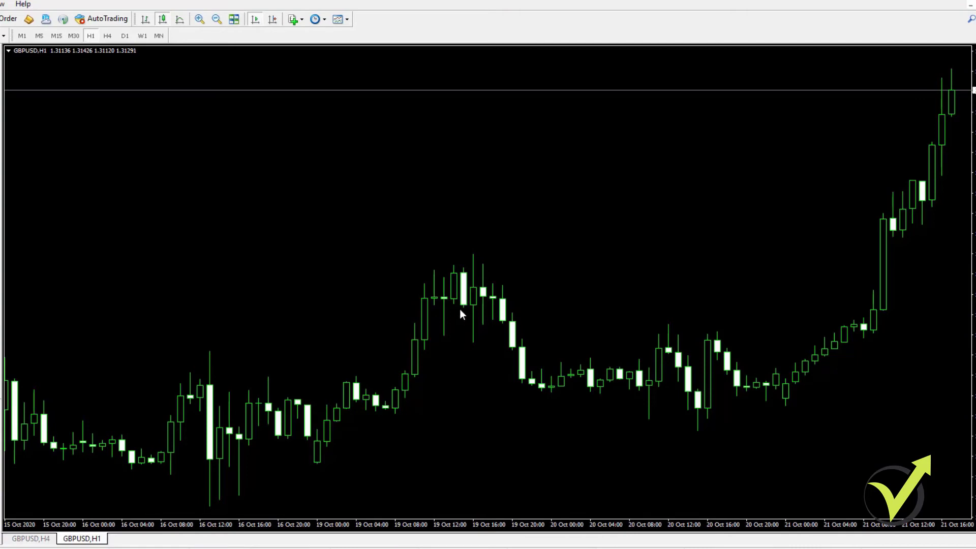
{"action": "mouse_move", "coordinate": [463, 304]}
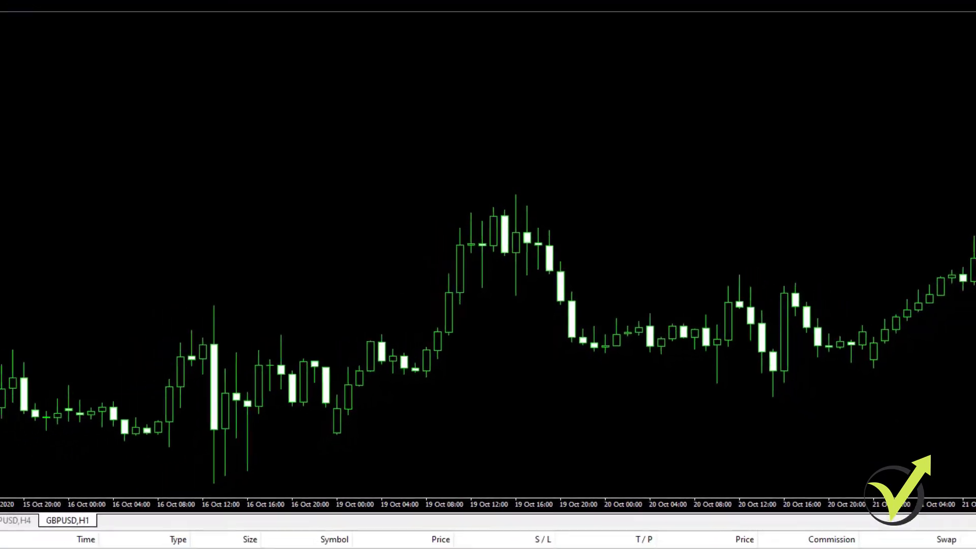
{"action": "key", "text": "minus"}
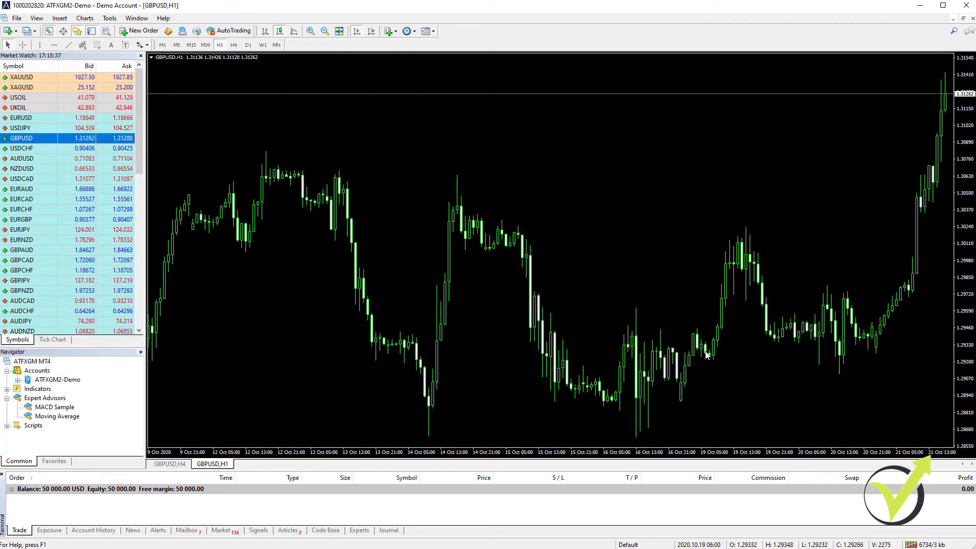
- Look at the latest candle and scroll the GBPUSD H1 chart back through its earlier price history
{"action": "mouse_move", "coordinate": [708, 354]}
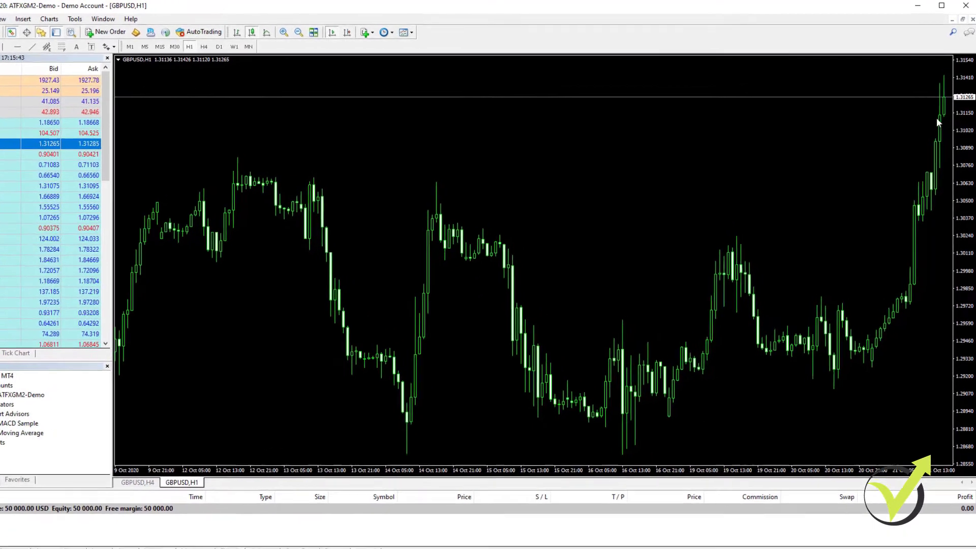
{"action": "mouse_move", "coordinate": [944, 102]}
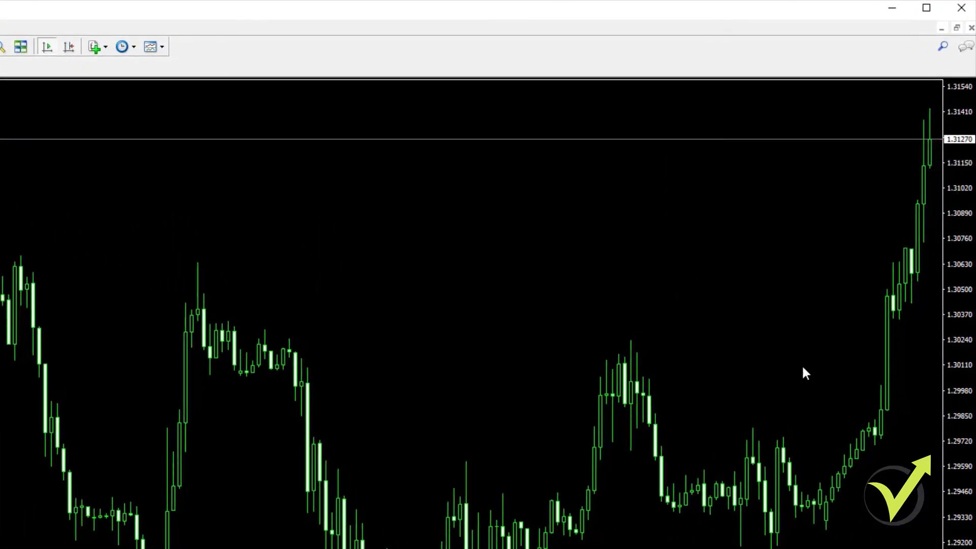
{"action": "scroll", "coordinate": [153, 509], "scroll_direction": "down", "scroll_amount": 10}
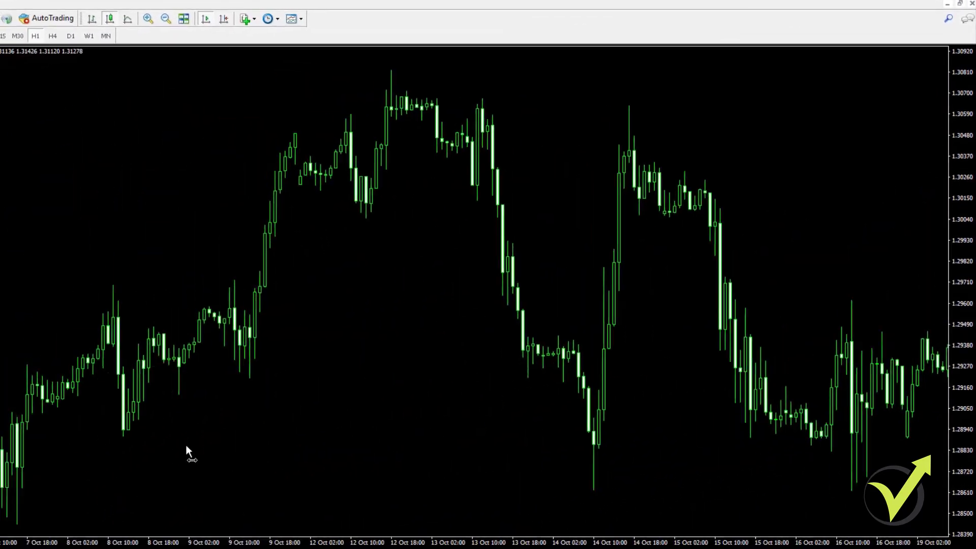
{"action": "left_click_drag", "start_coordinate": [185, 443], "coordinate": [419, 410]}
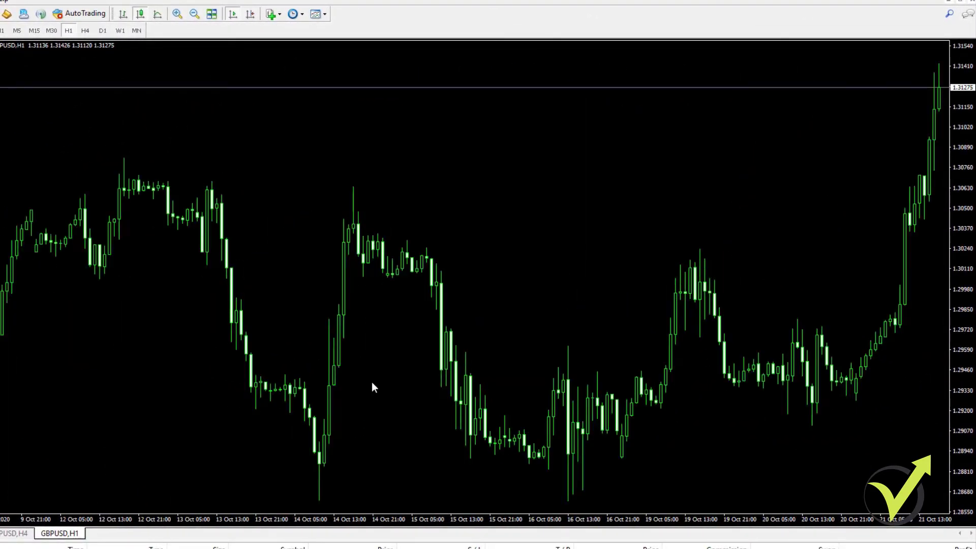